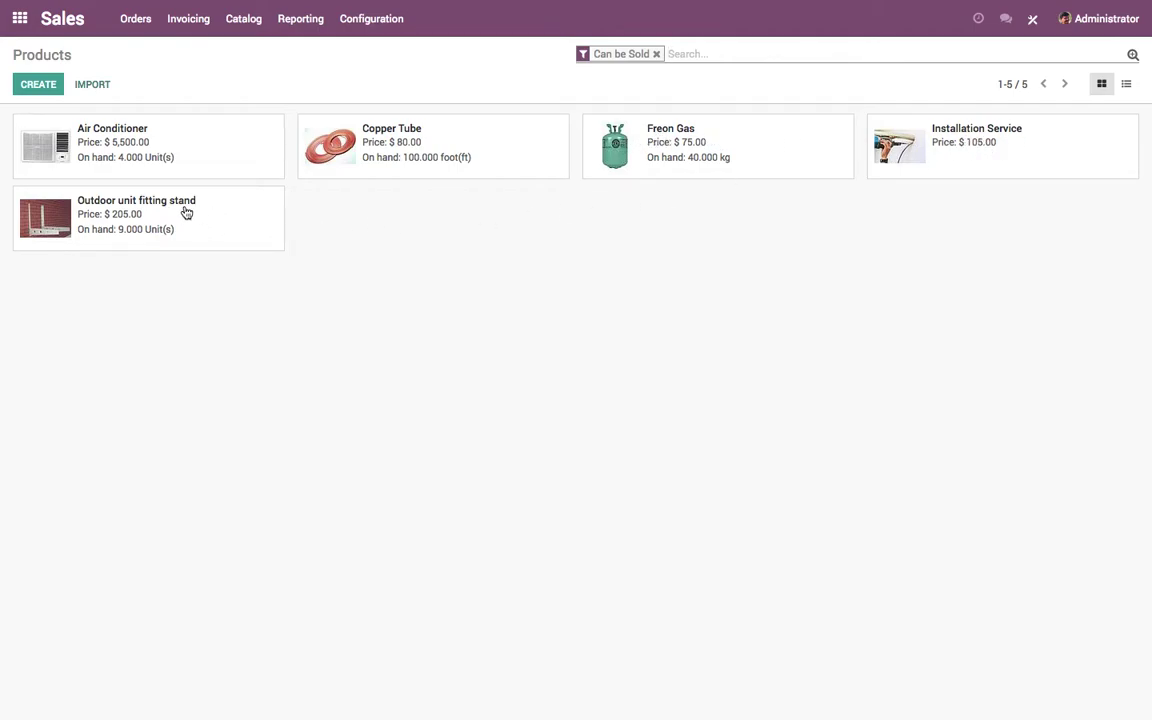
Open the Air Conditioner product for editing, check its invoicing policy, and return to the product list.
{"action": "left_click", "coordinate": [138, 135]}
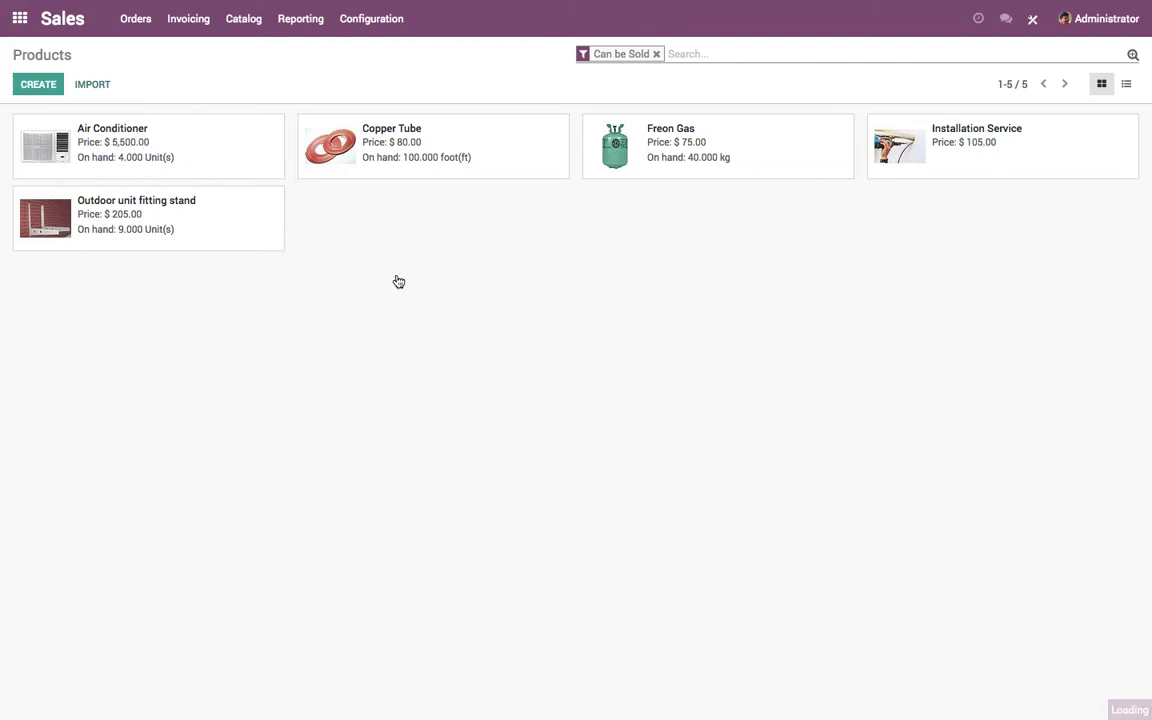
{"action": "left_click", "coordinate": [31, 80]}
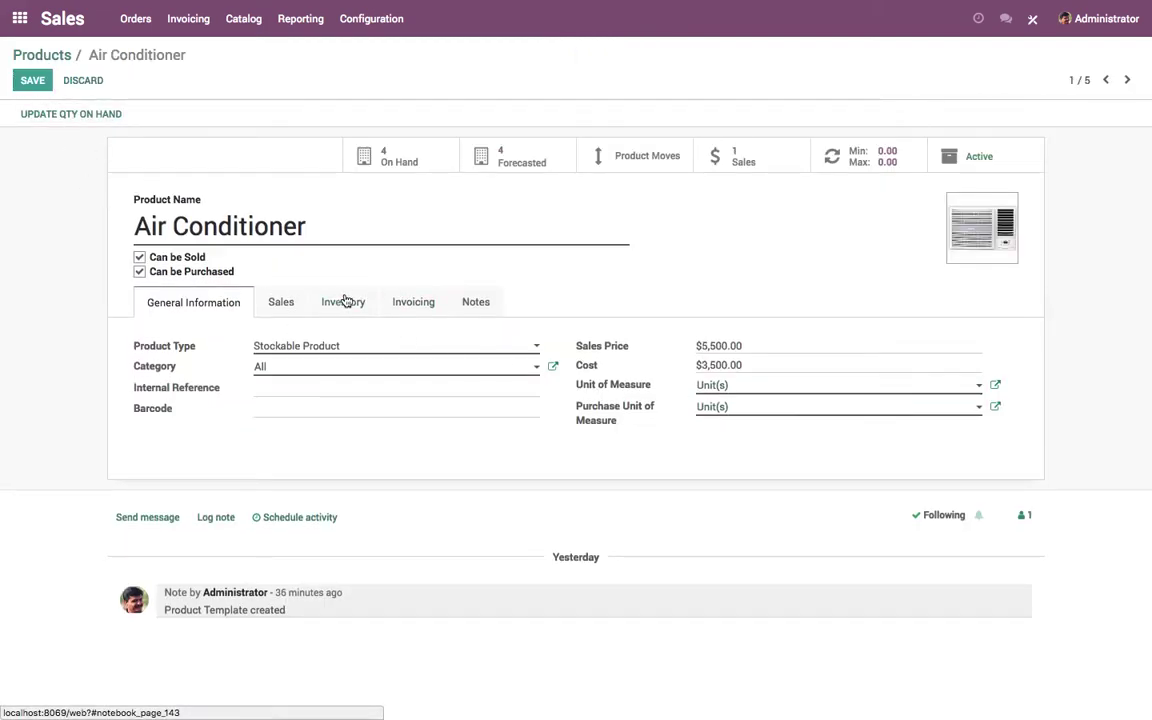
{"action": "left_click", "coordinate": [413, 303]}
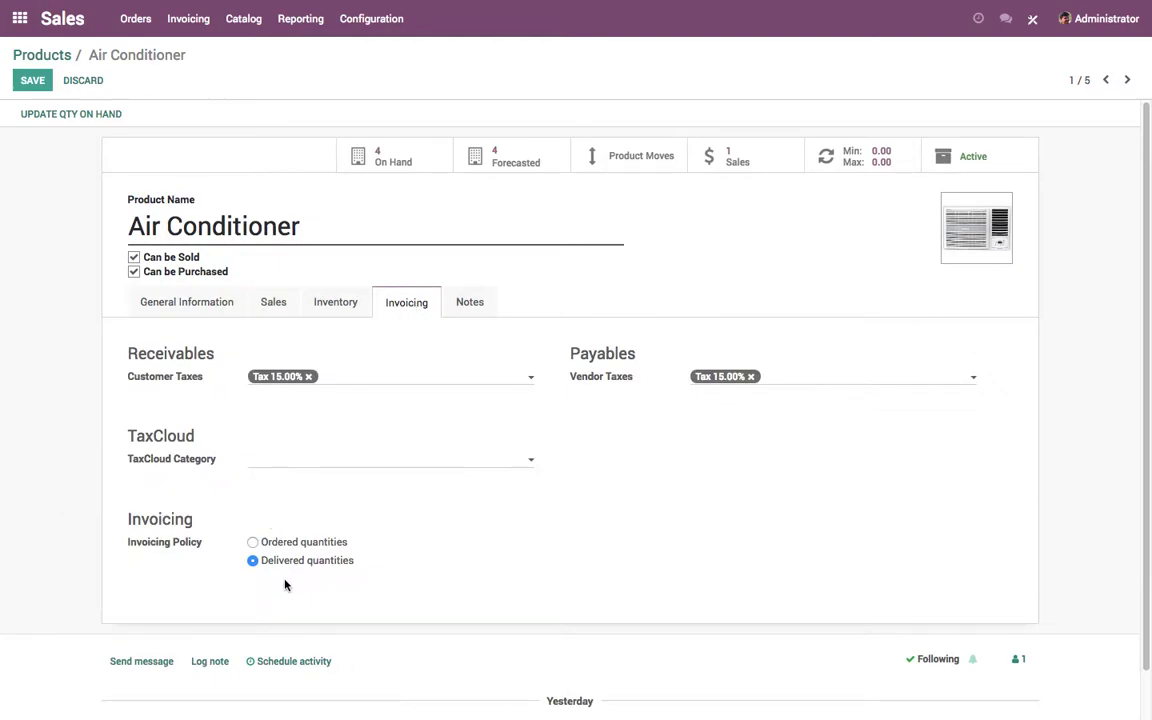
{"action": "left_click", "coordinate": [64, 56]}
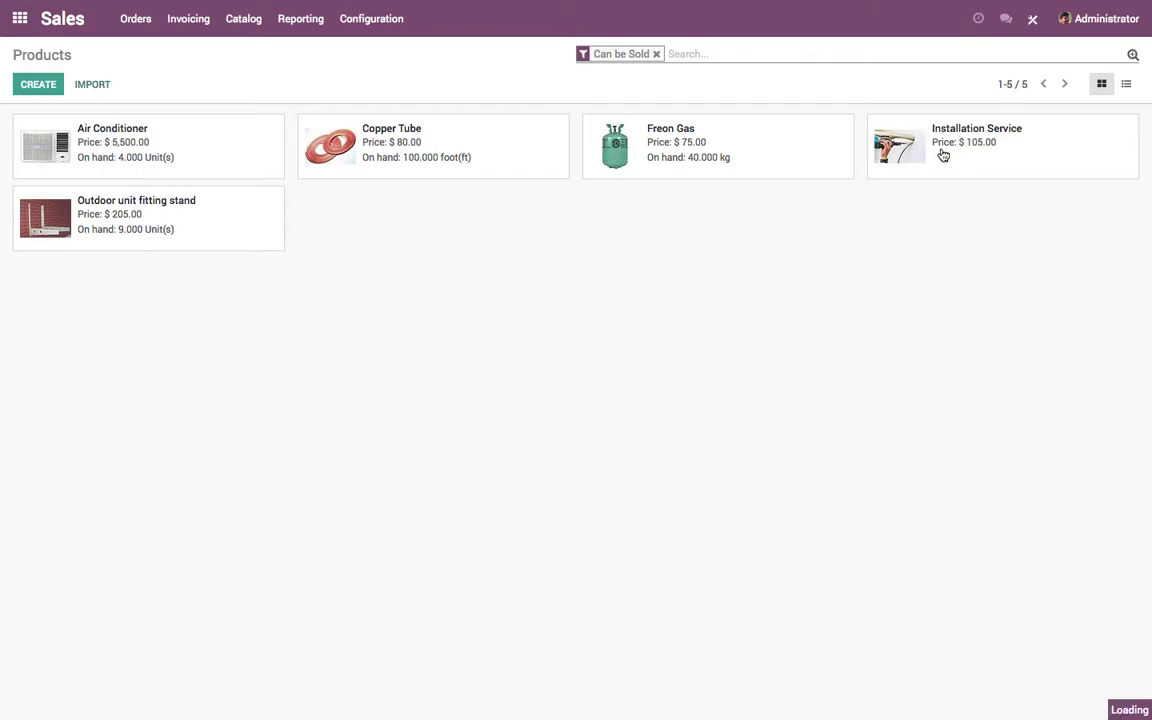
Examine the Installation Service product's invoicing basis, service tracking option and linked project, and return to the product list.
{"action": "left_click", "coordinate": [943, 155]}
{"action": "left_click", "coordinate": [24, 84]}
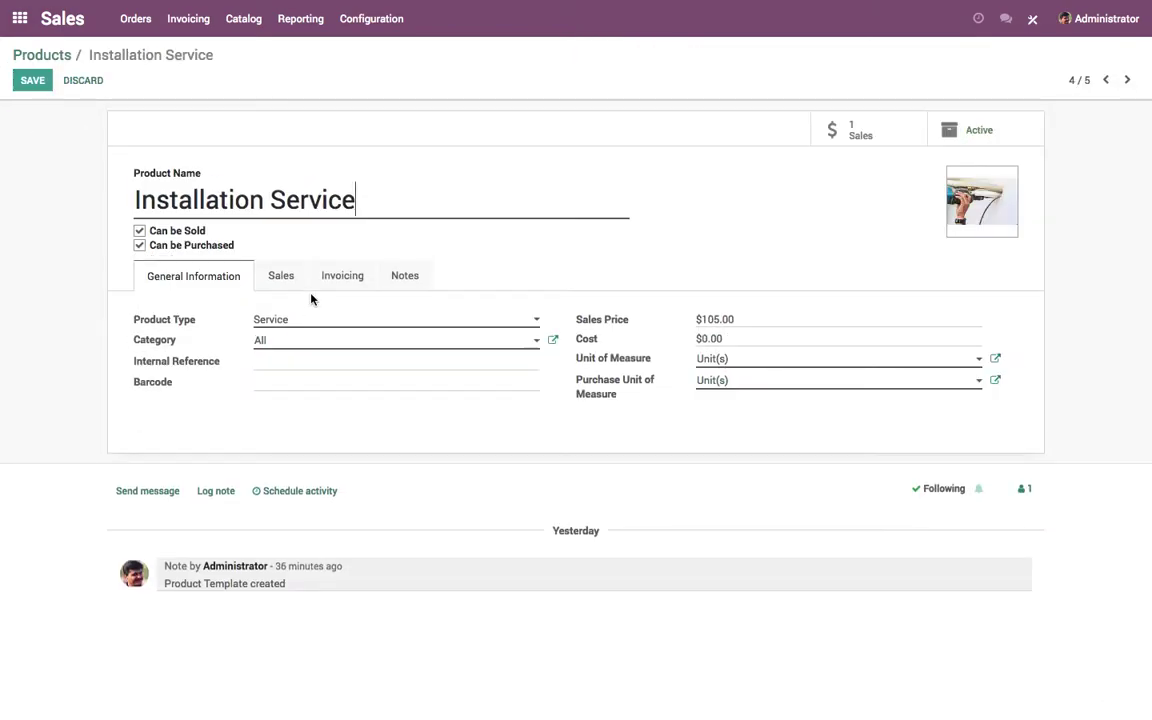
{"action": "left_click", "coordinate": [366, 289]}
{"action": "left_click", "coordinate": [263, 517]}
{"action": "left_click_drag", "start_coordinate": [263, 517], "coordinate": [368, 522]}
{"action": "scroll", "coordinate": [369, 522], "scroll_direction": "down", "scroll_amount": 1}
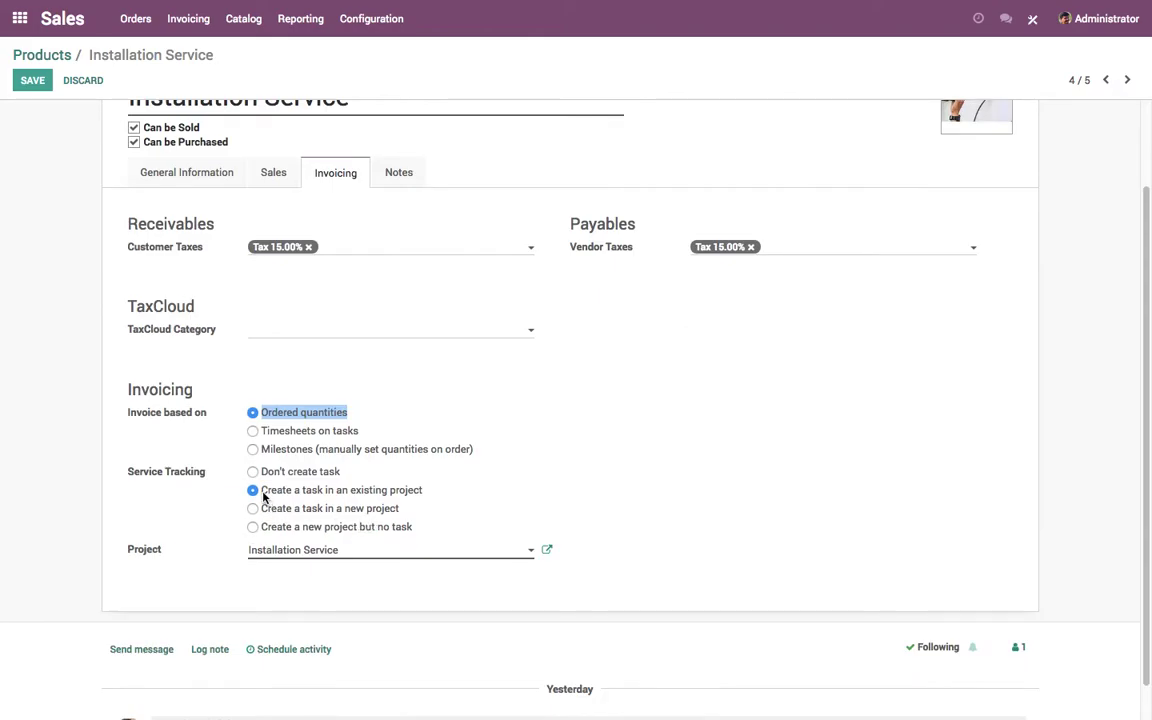
{"action": "left_click_drag", "start_coordinate": [263, 495], "coordinate": [450, 491]}
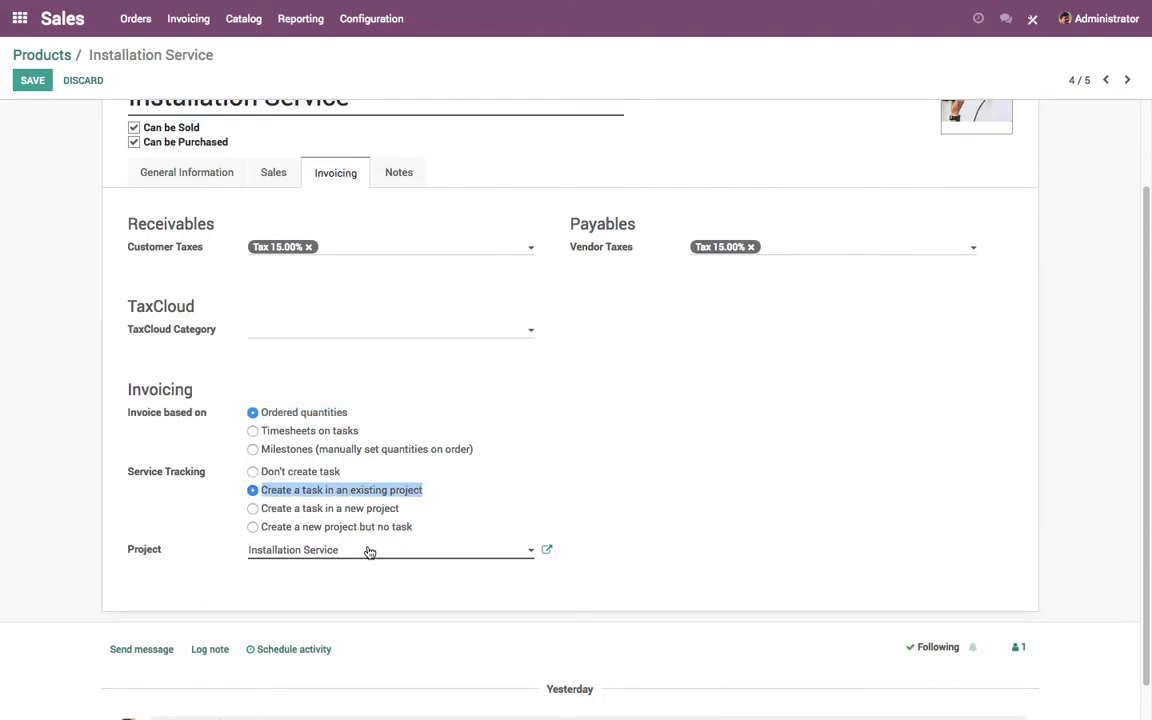
{"action": "scroll", "coordinate": [369, 552], "scroll_direction": "up", "scroll_amount": 1}
{"action": "left_click", "coordinate": [45, 53]}
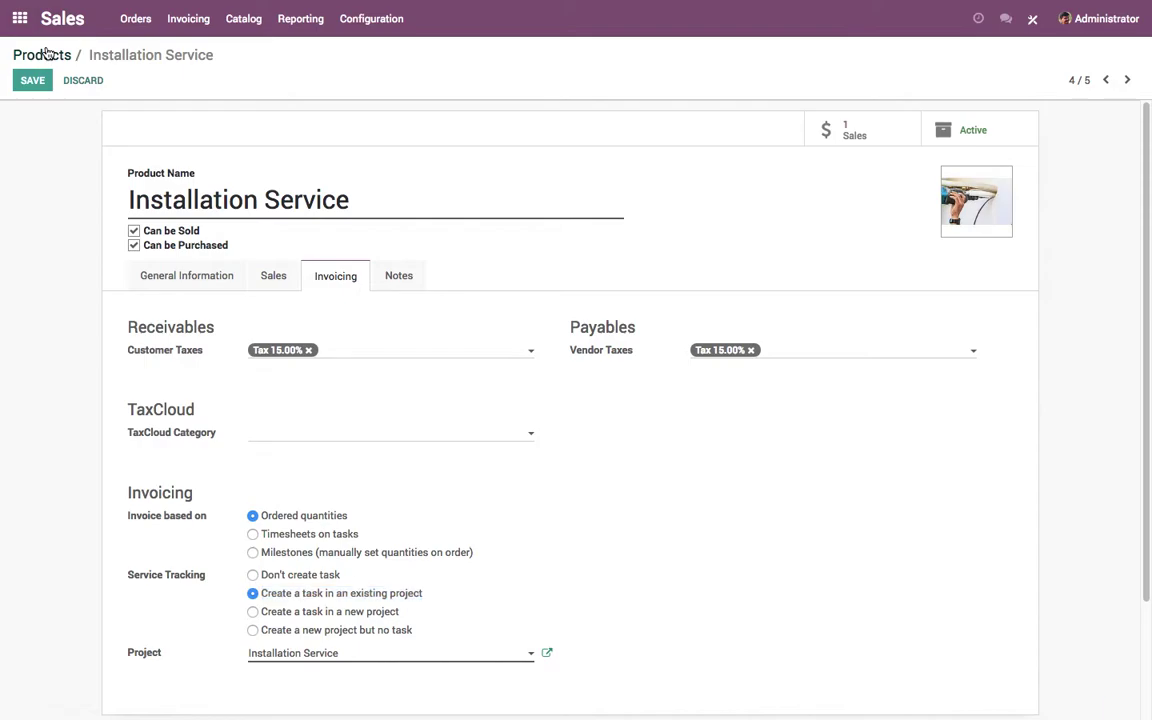
Check the Copper Tube product's units of measure and invoicing policy, and return to the product list.
{"action": "left_click", "coordinate": [383, 163]}
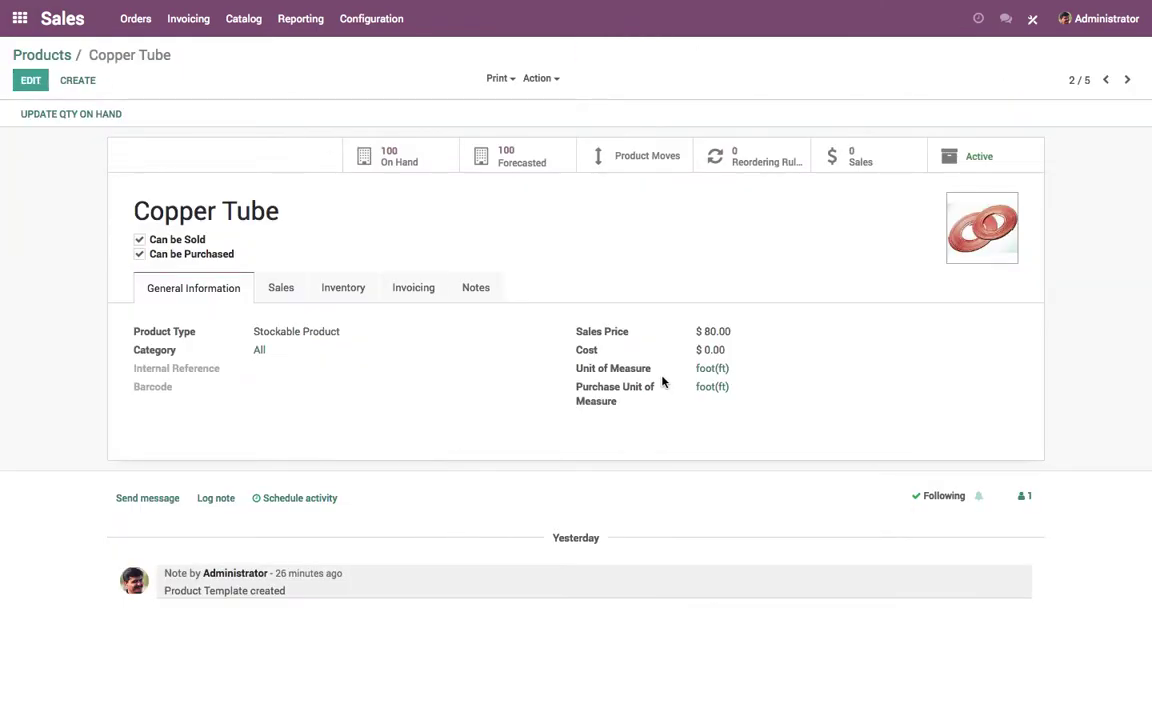
{"action": "left_click", "coordinate": [400, 293]}
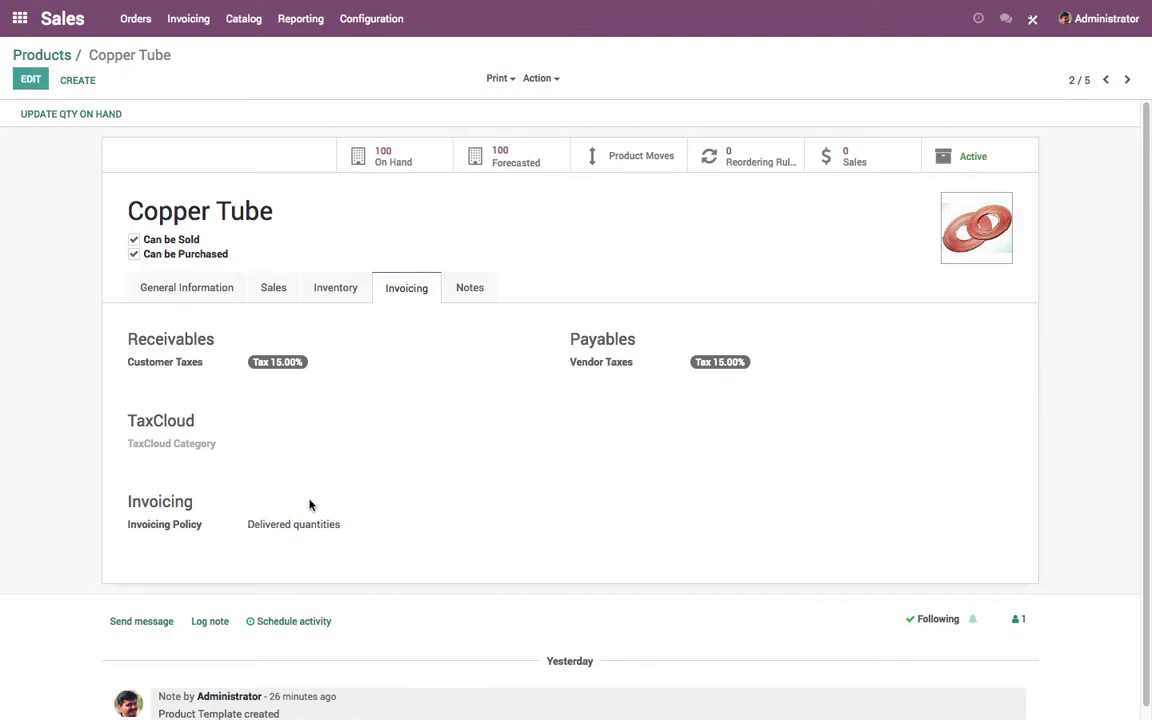
{"action": "left_click", "coordinate": [48, 54]}
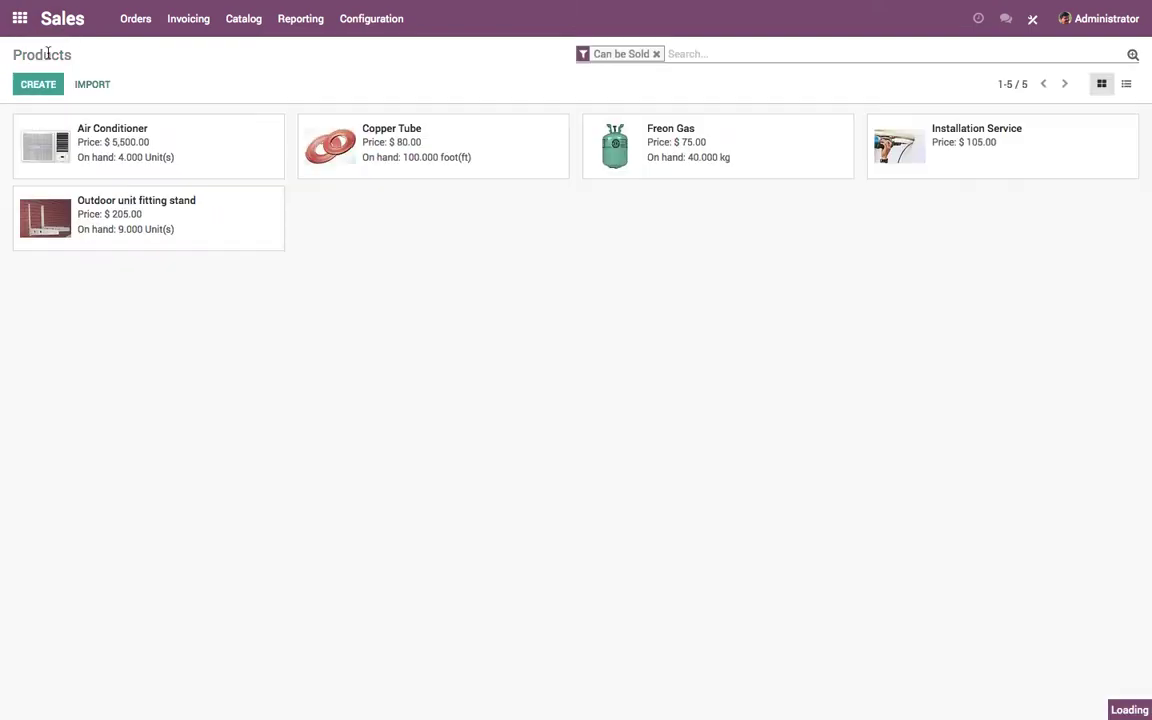
Review the Units of Measure and Quotations Templates options in the sales settings, including the available default templates.
{"action": "left_click", "coordinate": [374, 24]}
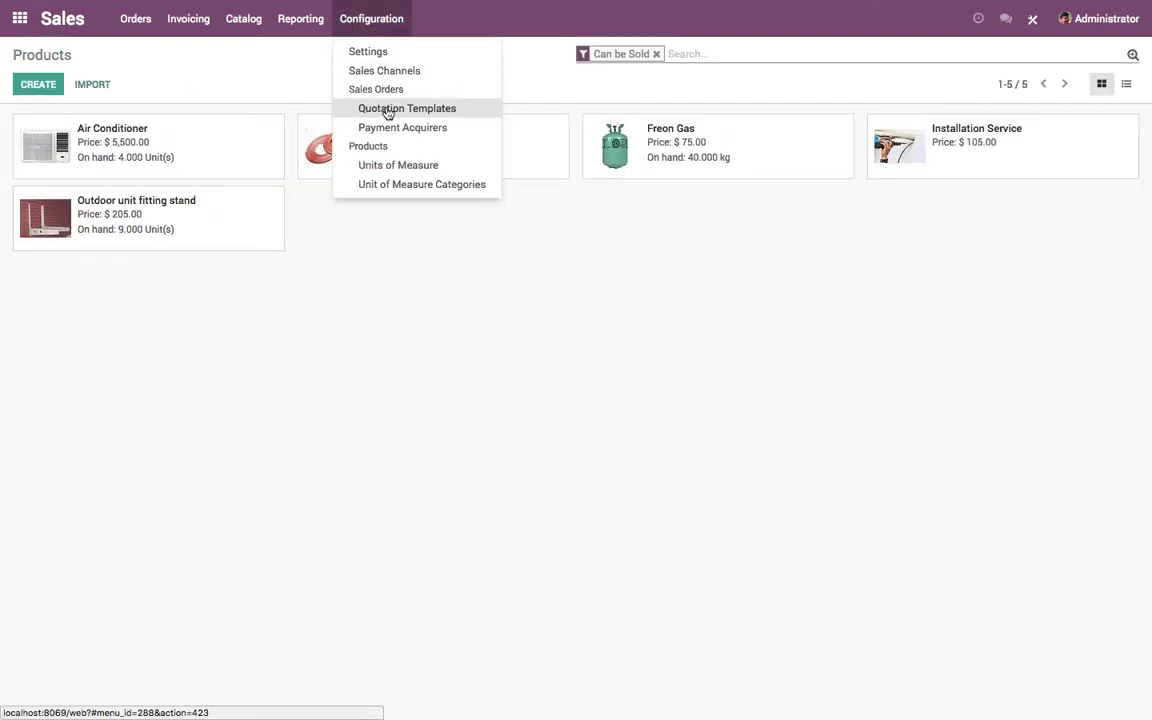
{"action": "left_click", "coordinate": [386, 51]}
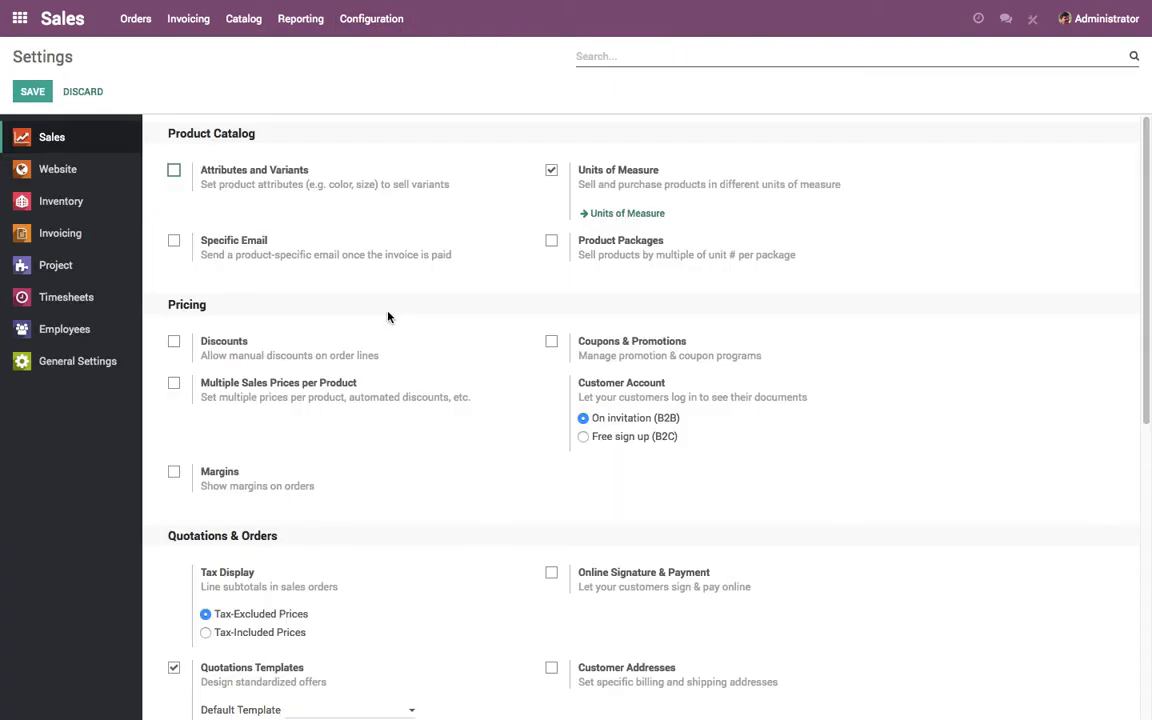
{"action": "triple_click", "coordinate": [599, 172]}
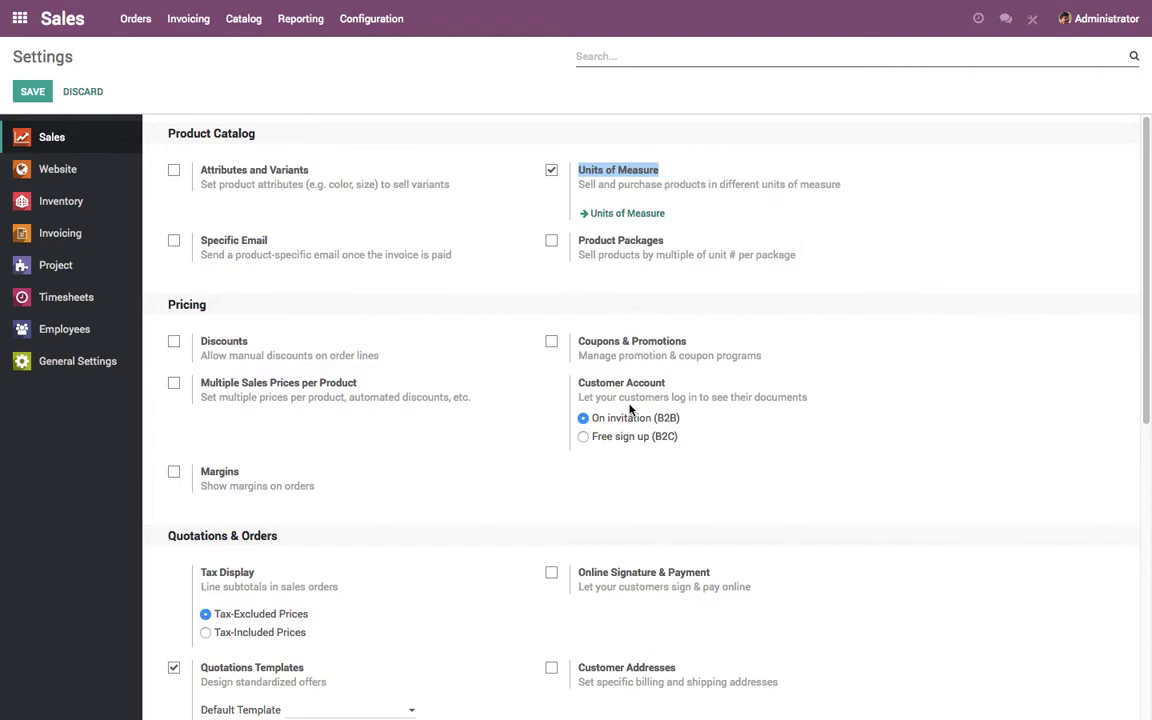
{"action": "scroll", "coordinate": [501, 459], "scroll_direction": "down", "scroll_amount": 3}
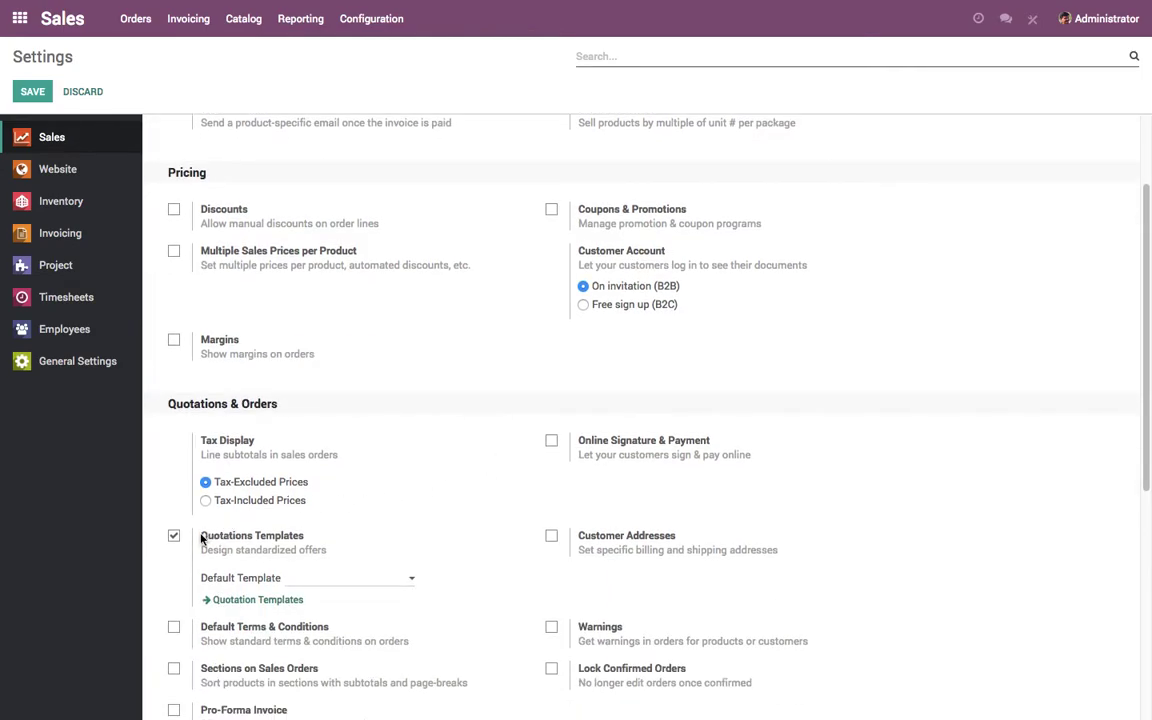
{"action": "left_click_drag", "start_coordinate": [201, 538], "coordinate": [365, 545]}
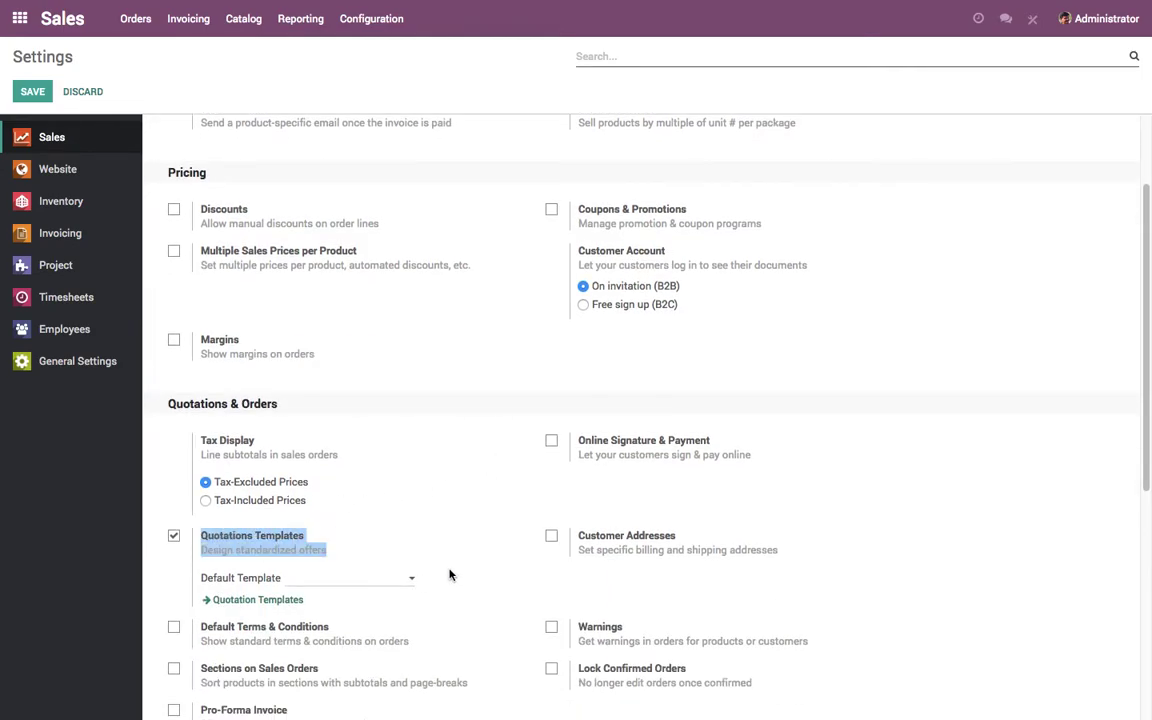
{"action": "scroll", "coordinate": [450, 572], "scroll_direction": "down", "scroll_amount": 1}
{"action": "left_click", "coordinate": [410, 528]}
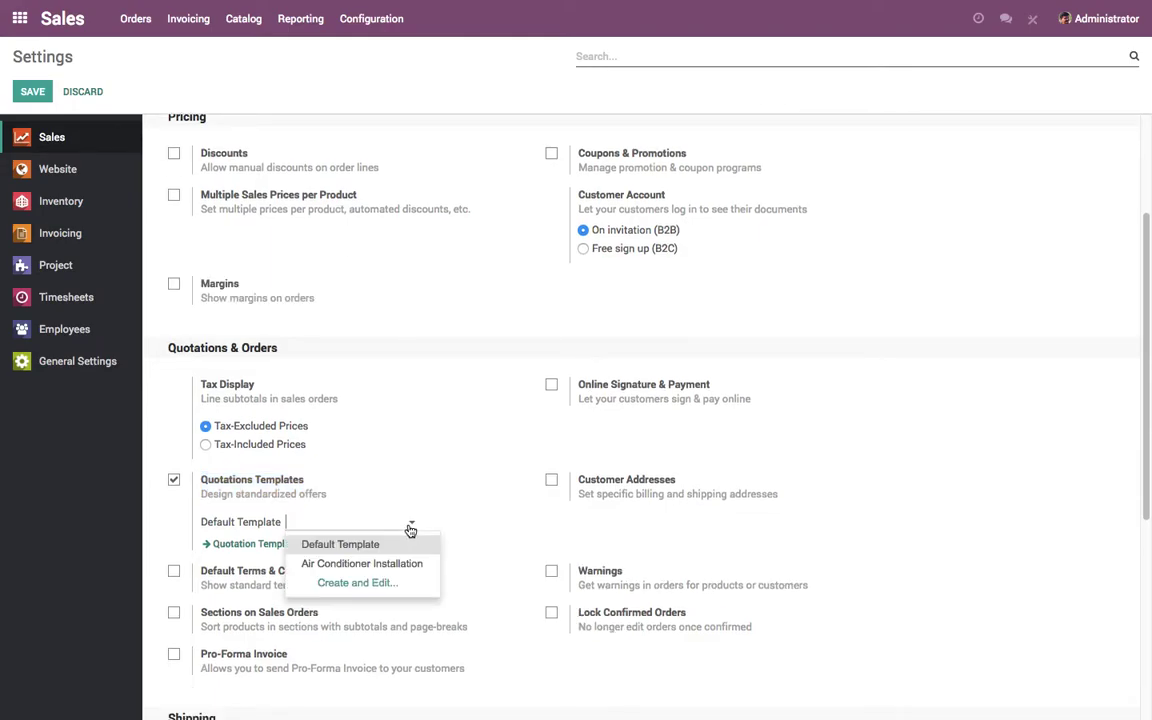
{"action": "left_click", "coordinate": [460, 519]}
Rename the Air Conditioner Installation quotation template to "Air Conditioner + Installation" and set its quotation expiry to 20 days.
{"action": "left_click", "coordinate": [372, 22]}
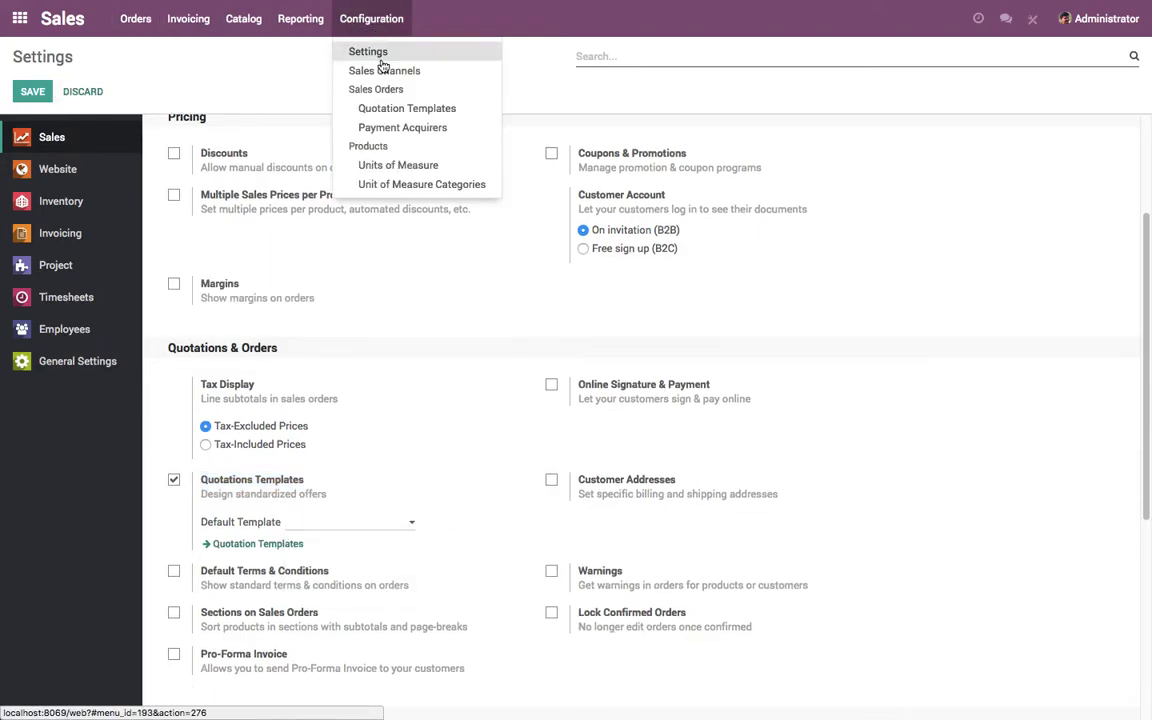
{"action": "left_click", "coordinate": [382, 108]}
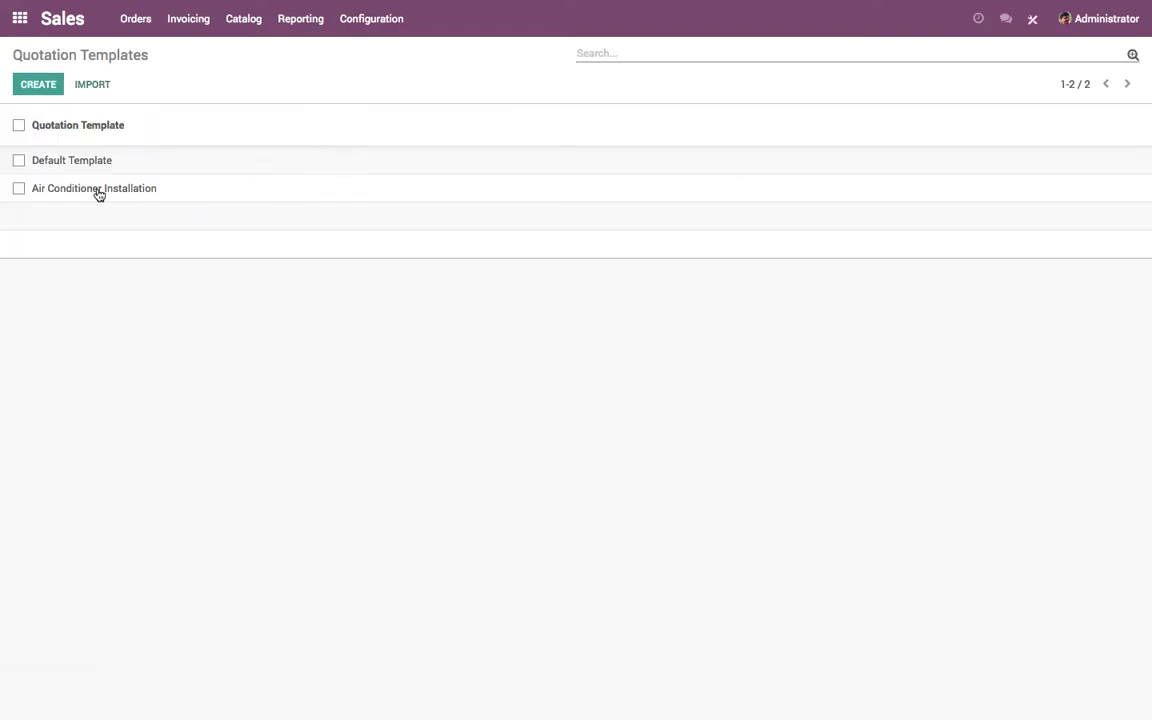
{"action": "left_click", "coordinate": [98, 190]}
{"action": "left_click", "coordinate": [30, 82]}
{"action": "left_click", "coordinate": [313, 200]}
{"action": "type", "text": "+ Installation"}
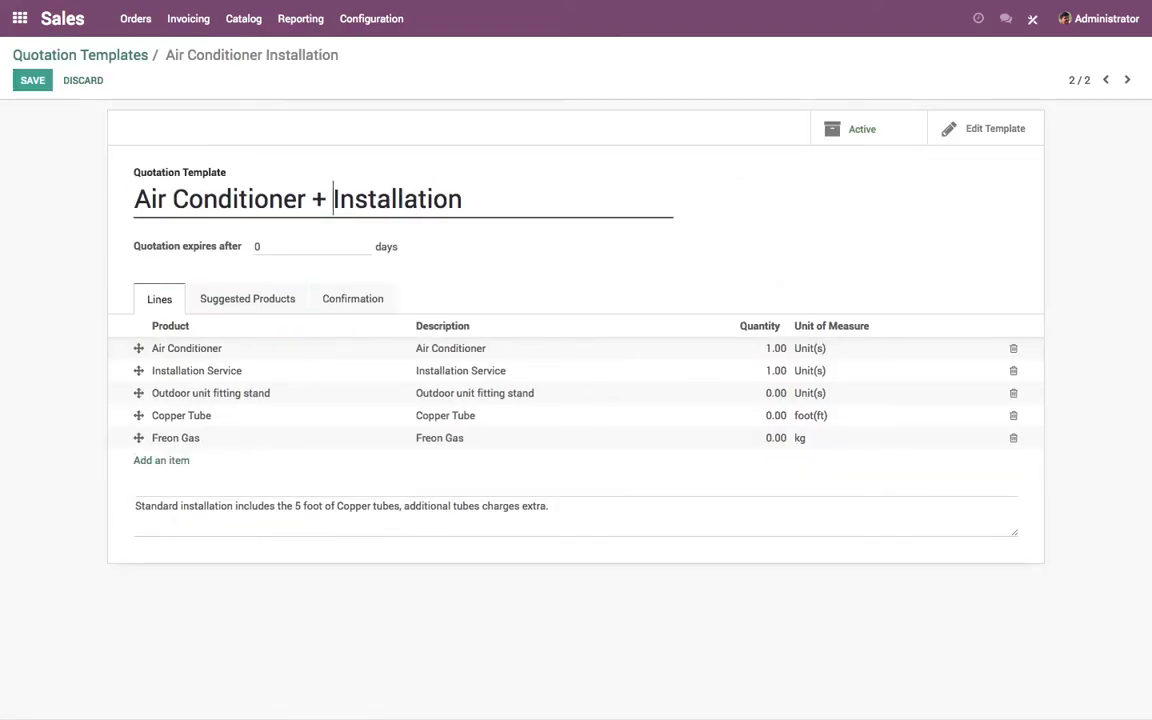
{"action": "left_click", "coordinate": [285, 242]}
Review the template's product lines and its note about the included copper tube, and save the template.
{"action": "left_click", "coordinate": [186, 349]}
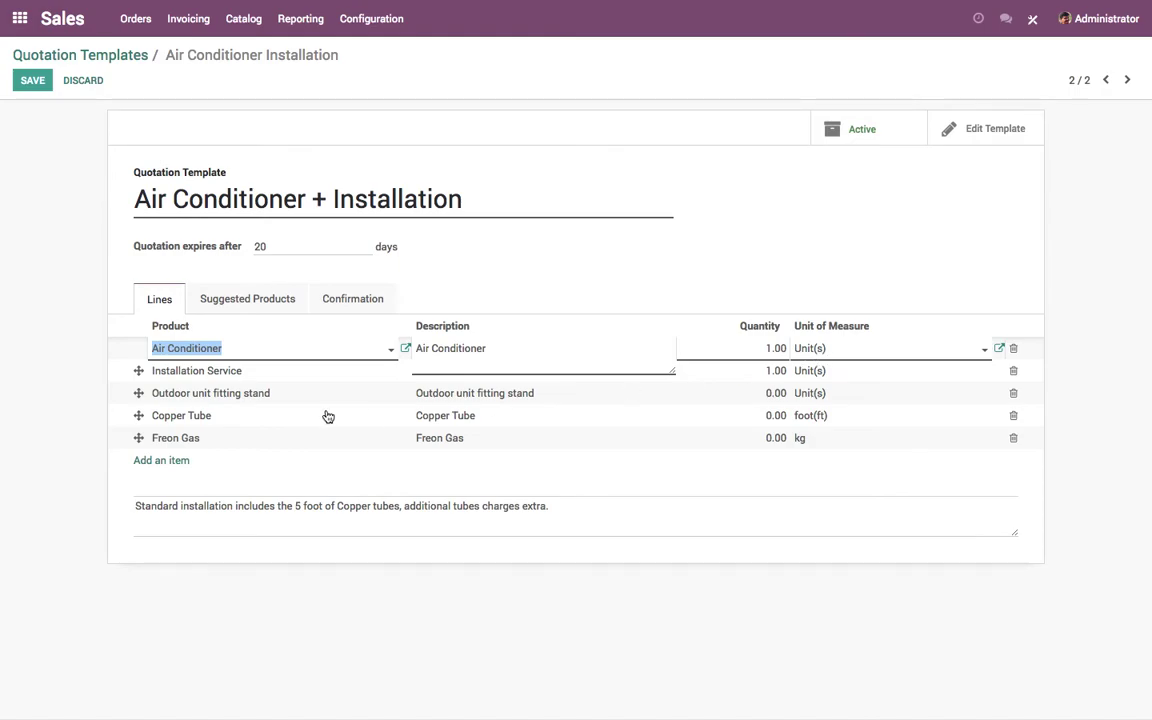
{"action": "left_click", "coordinate": [237, 372]}
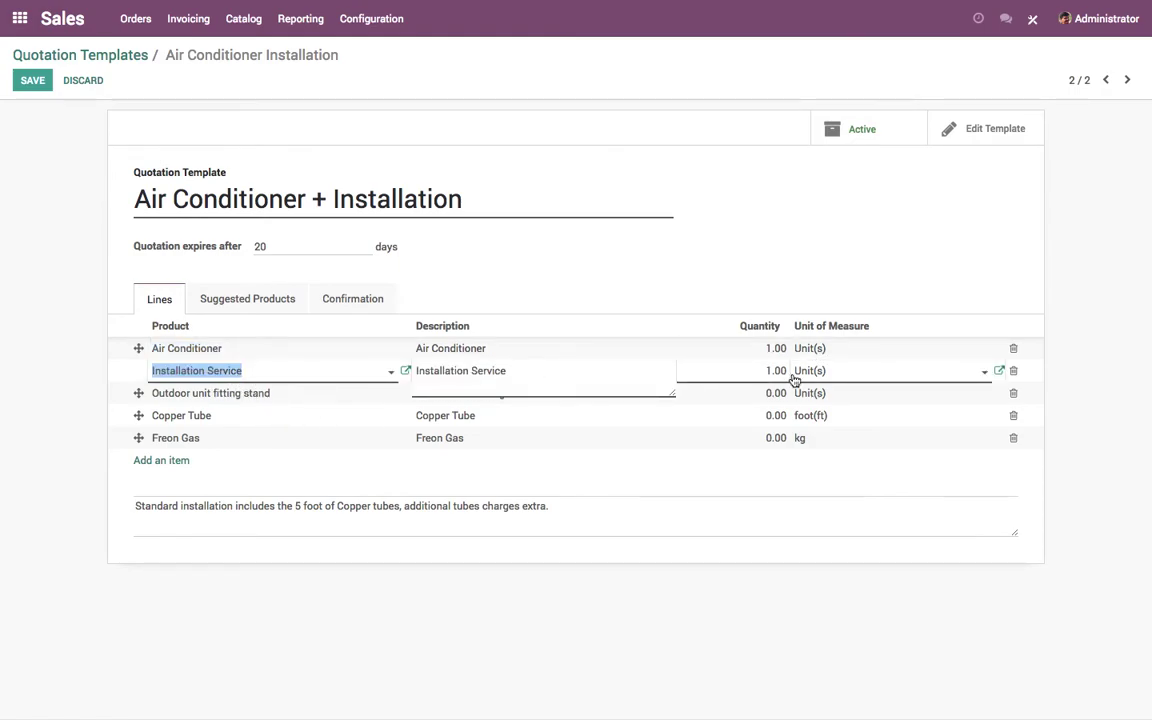
{"action": "left_click", "coordinate": [233, 400]}
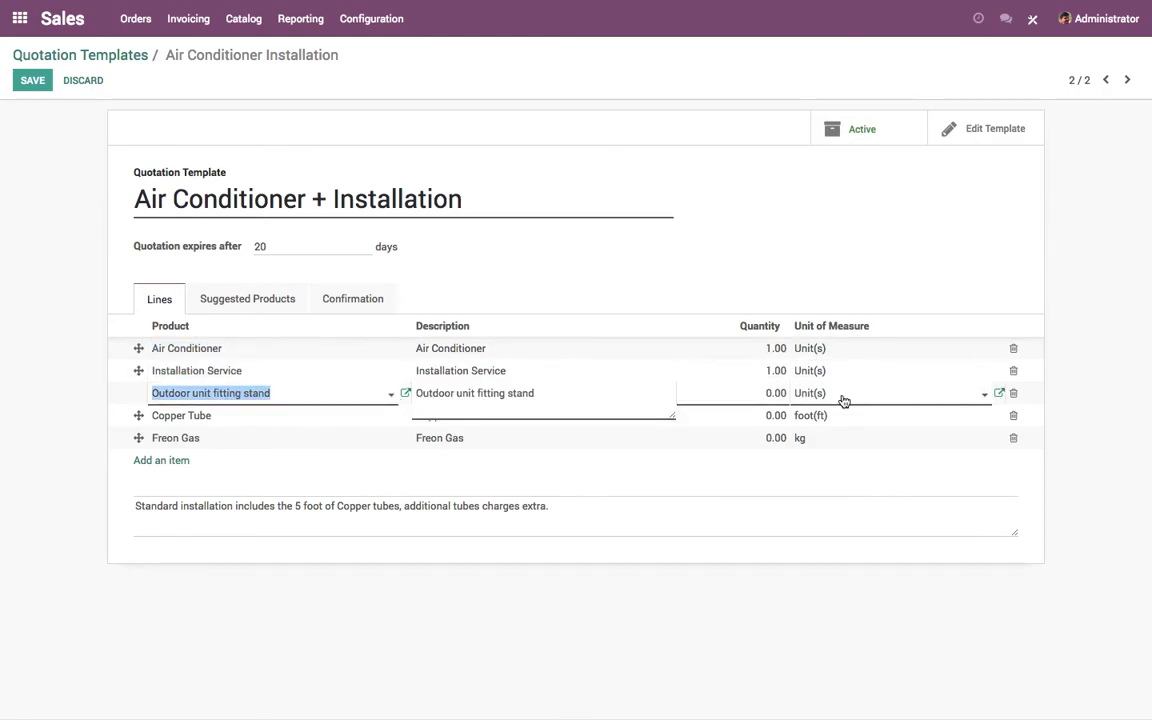
{"action": "left_click", "coordinate": [230, 420]}
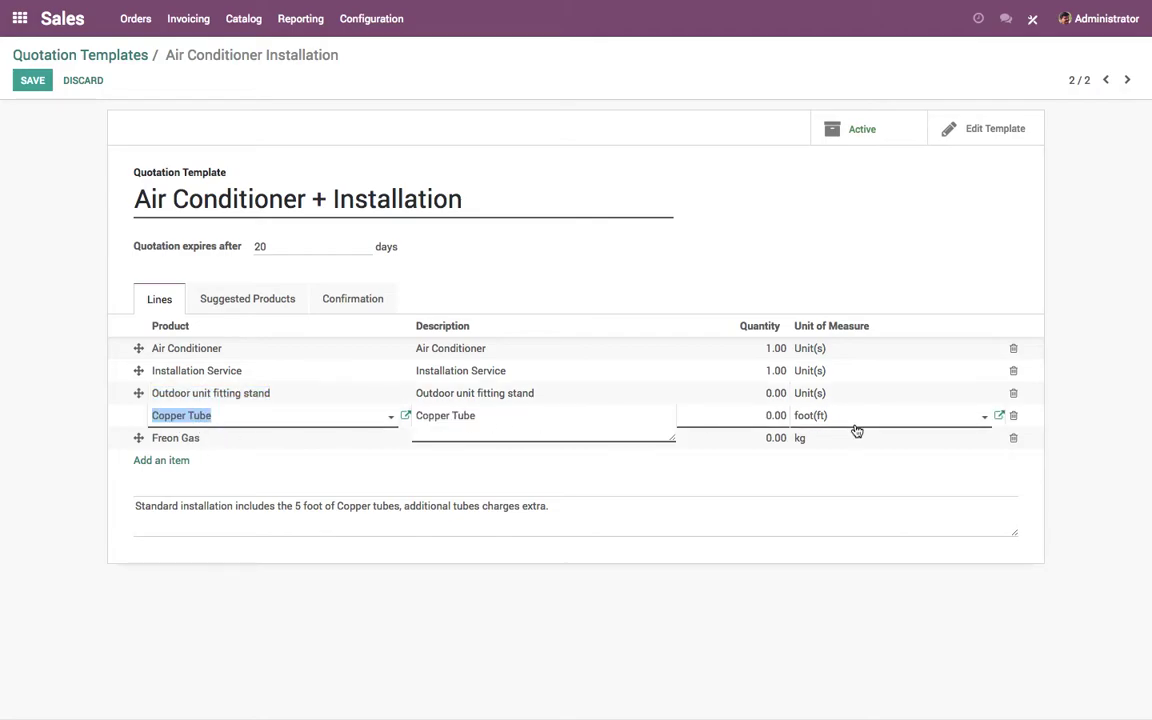
{"action": "left_click", "coordinate": [221, 442]}
{"action": "left_click", "coordinate": [144, 525]}
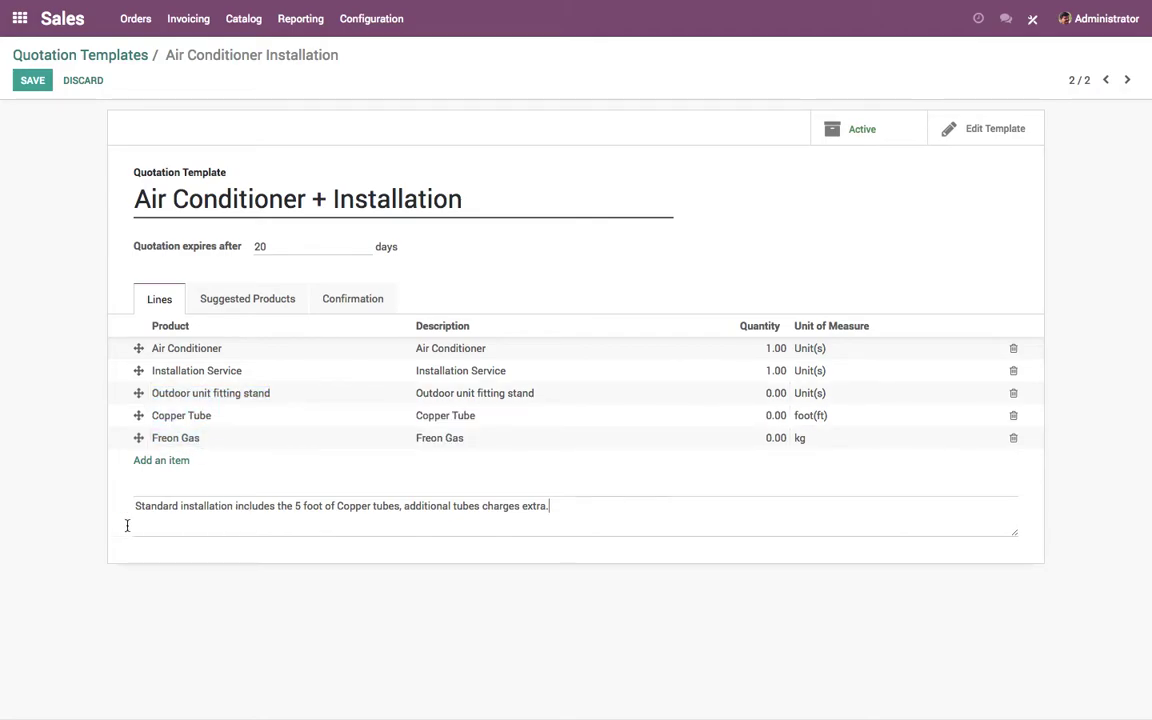
{"action": "left_click_drag", "start_coordinate": [293, 507], "coordinate": [607, 507]}
{"action": "left_click", "coordinate": [401, 507]}
{"action": "left_click", "coordinate": [605, 508]}
{"action": "left_click", "coordinate": [33, 81]}
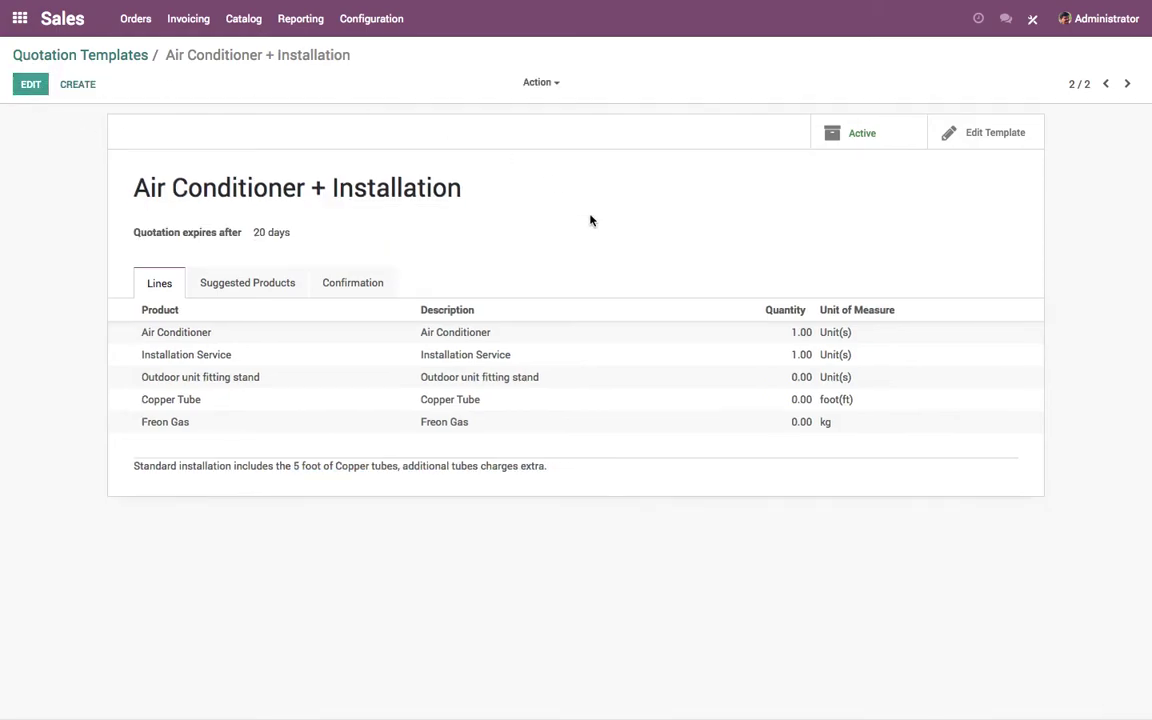
Create a new quotation for customer China Export using the Air Conditioner + Installation template.
{"action": "left_click", "coordinate": [115, 55]}
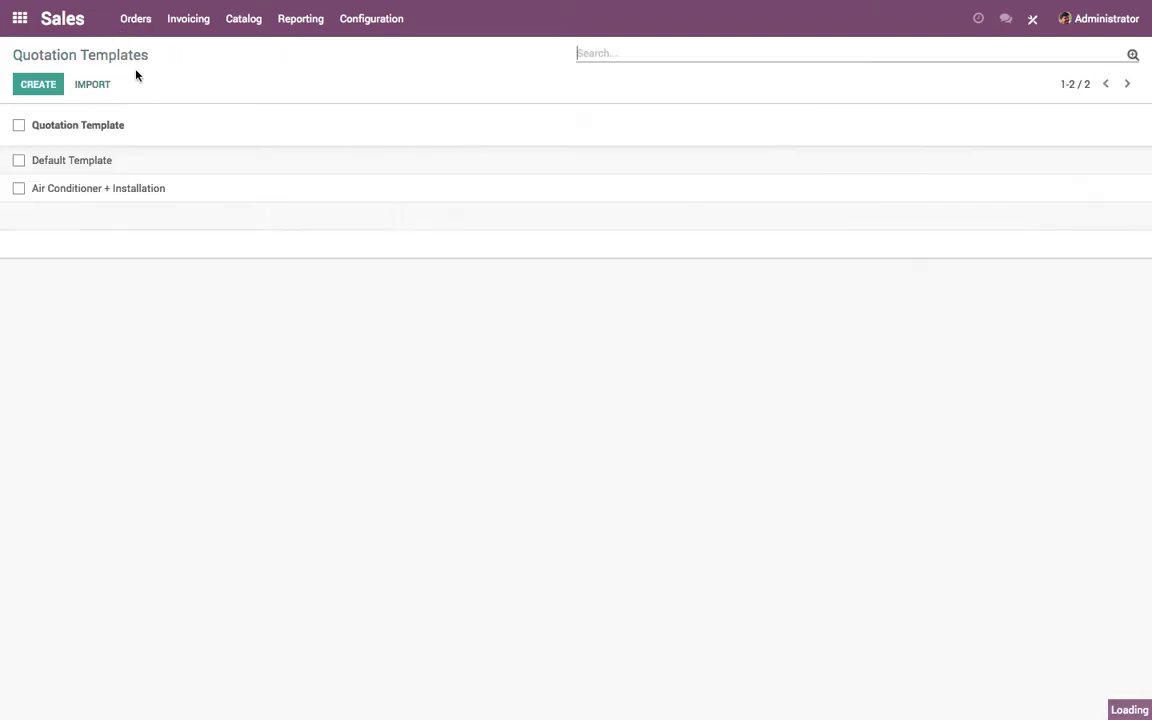
{"action": "left_click", "coordinate": [136, 19]}
{"action": "left_click", "coordinate": [144, 55]}
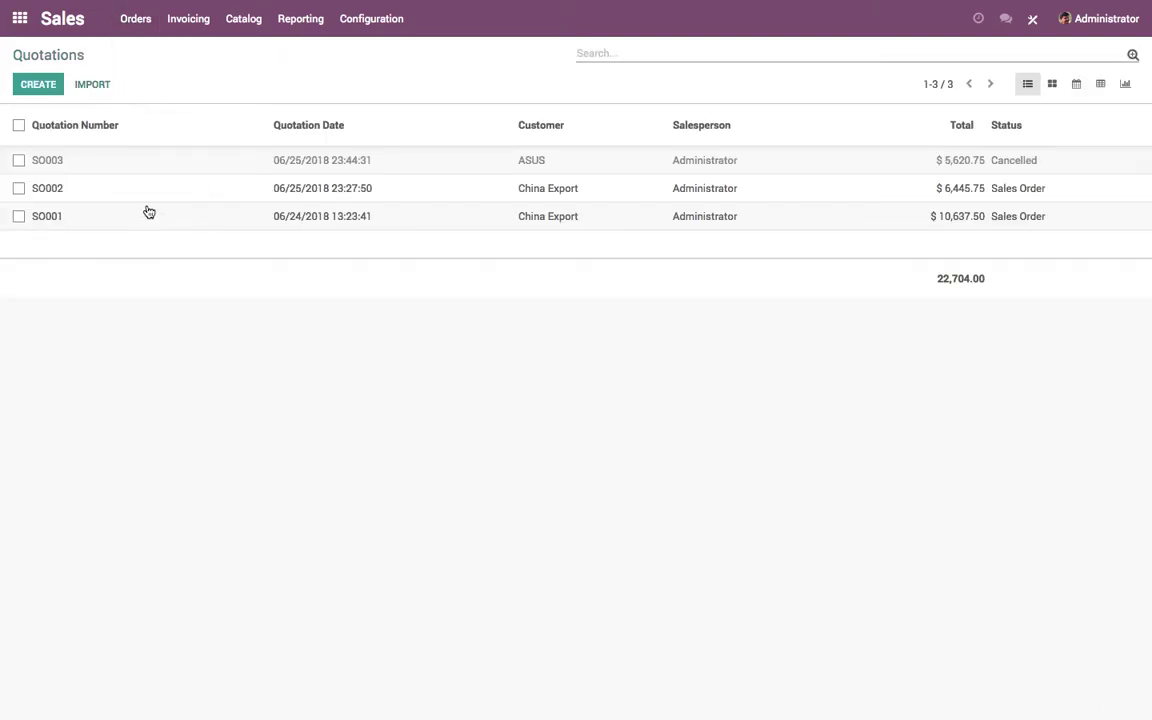
{"action": "left_click", "coordinate": [45, 93]}
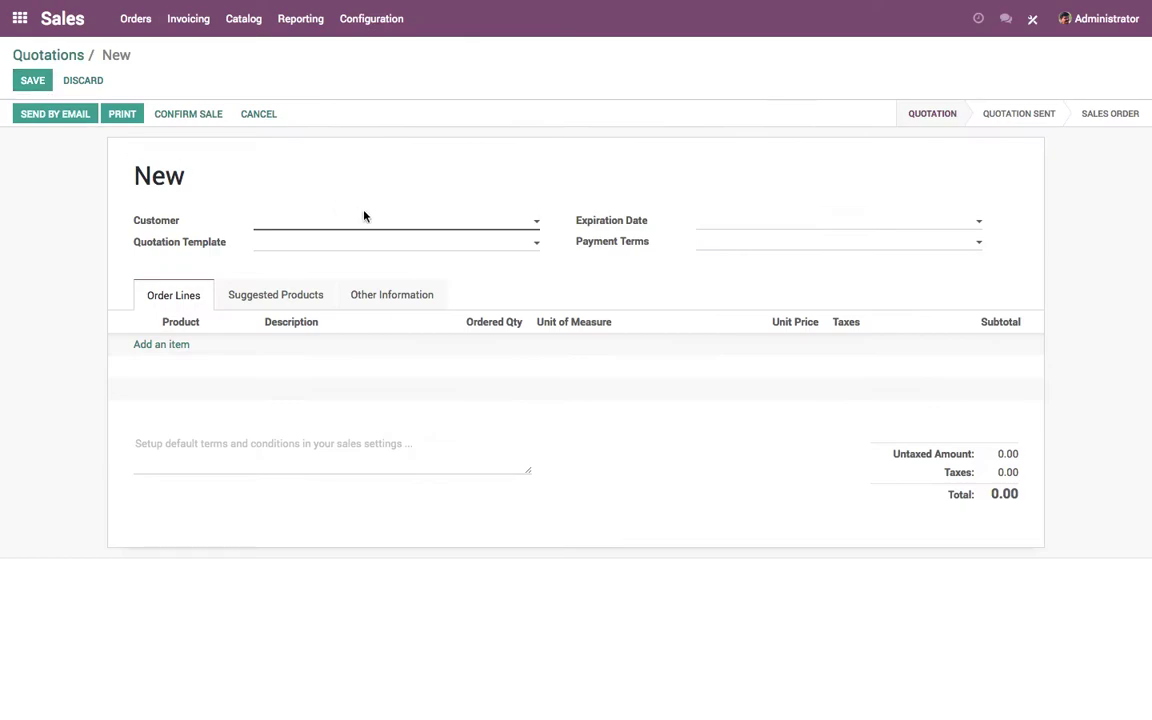
{"action": "left_click", "coordinate": [365, 229]}
{"action": "left_click", "coordinate": [356, 264]}
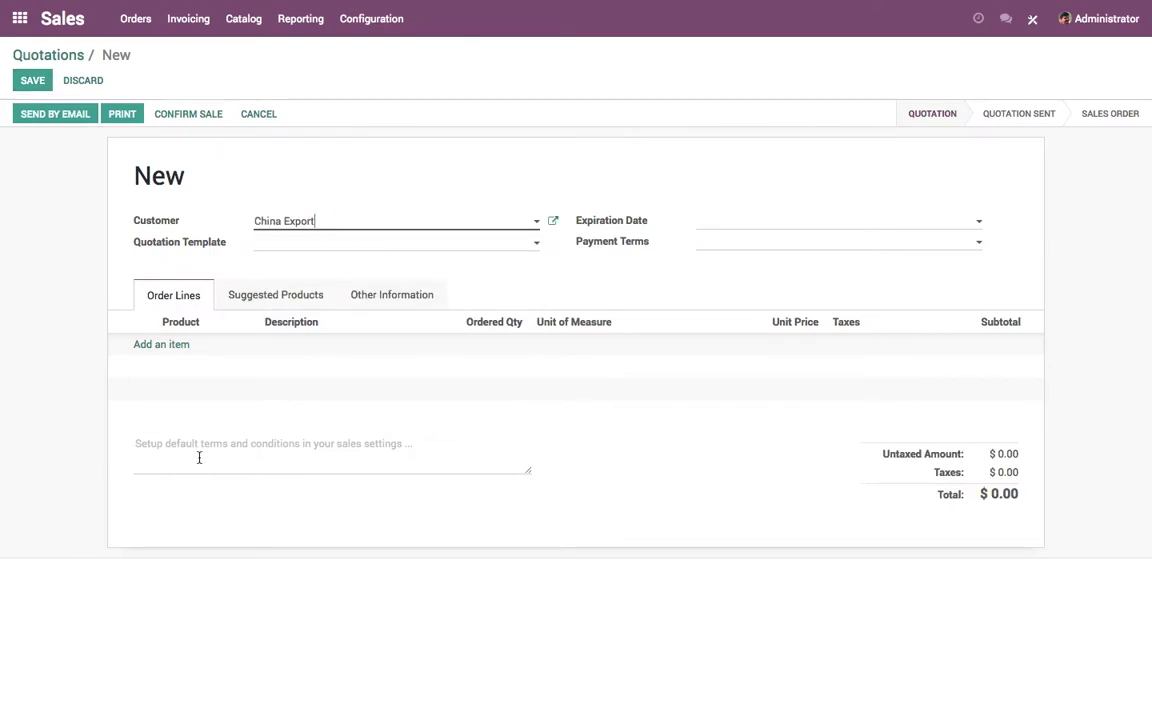
{"action": "left_click", "coordinate": [378, 246]}
{"action": "left_click", "coordinate": [376, 285]}
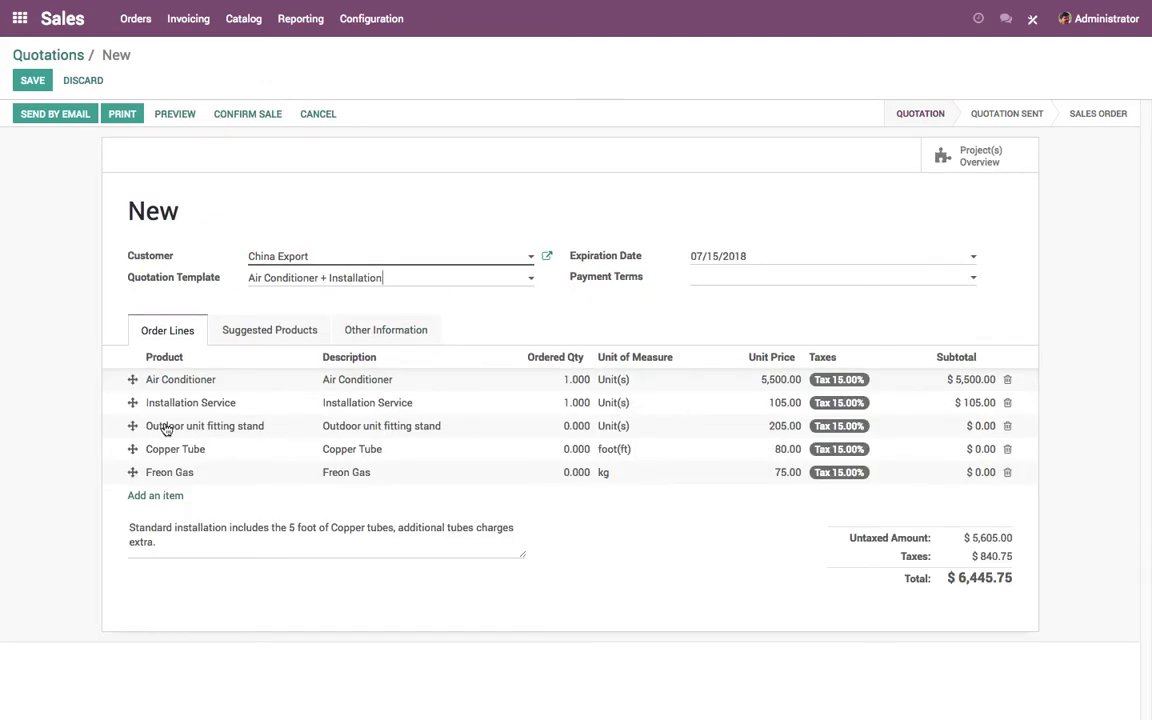
Set the ordered quantity of the Outdoor unit fitting stand line to 1.
{"action": "left_click", "coordinate": [586, 430]}
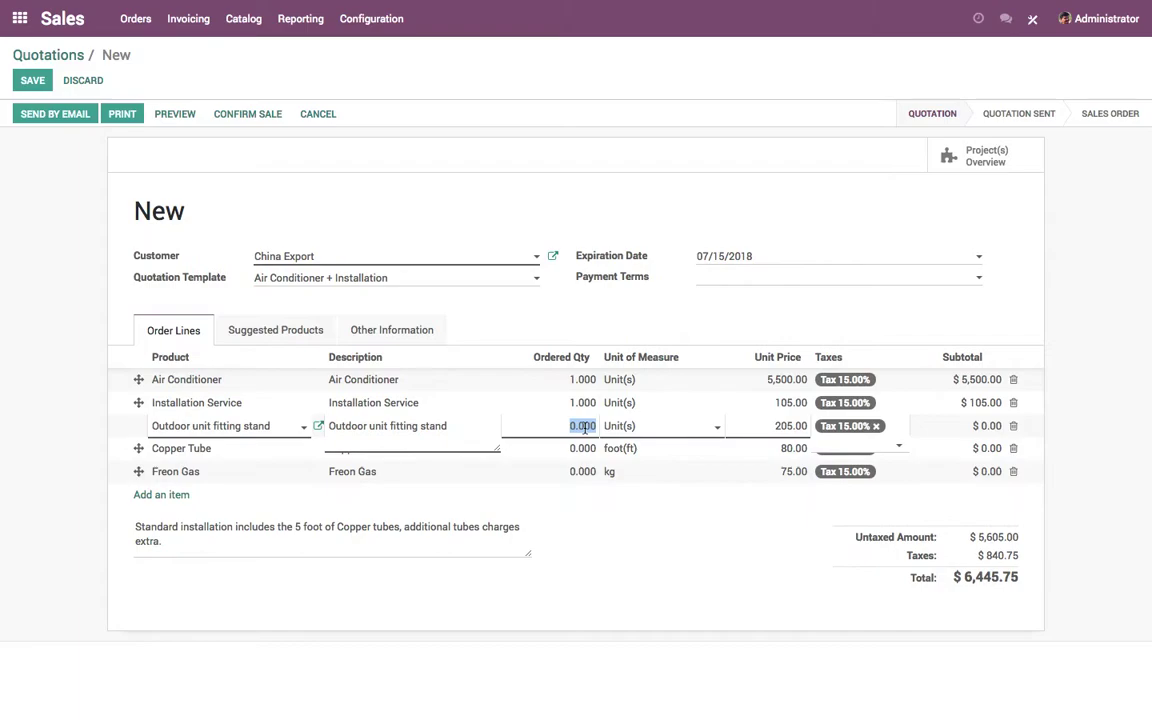
{"action": "type", "text": "1"}
{"action": "left_click", "coordinate": [627, 553]}
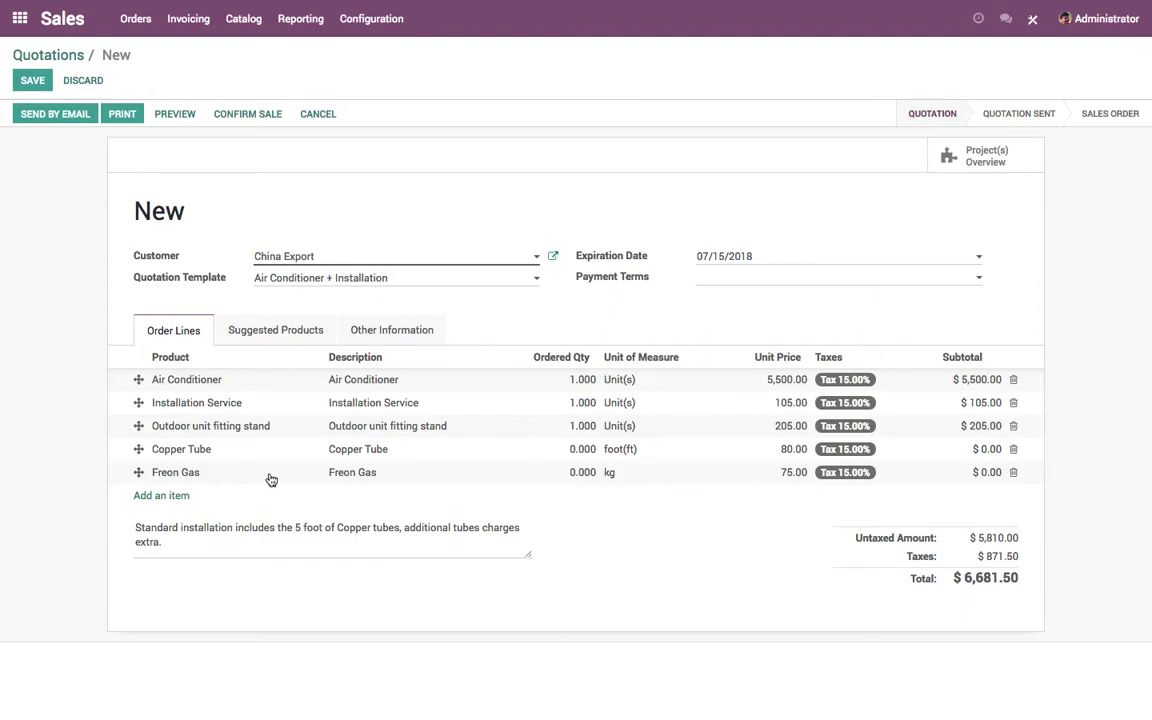
Save the China Export quotation and confirm the sale.
{"action": "left_click", "coordinate": [28, 82]}
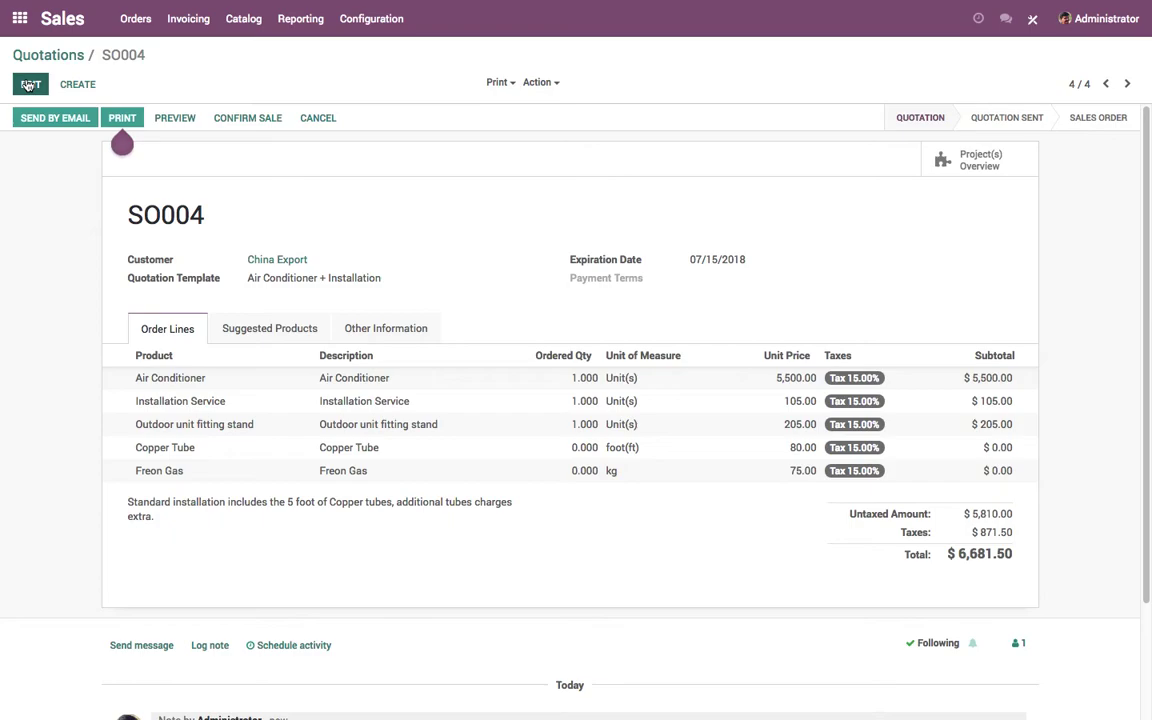
{"action": "left_click", "coordinate": [256, 123]}
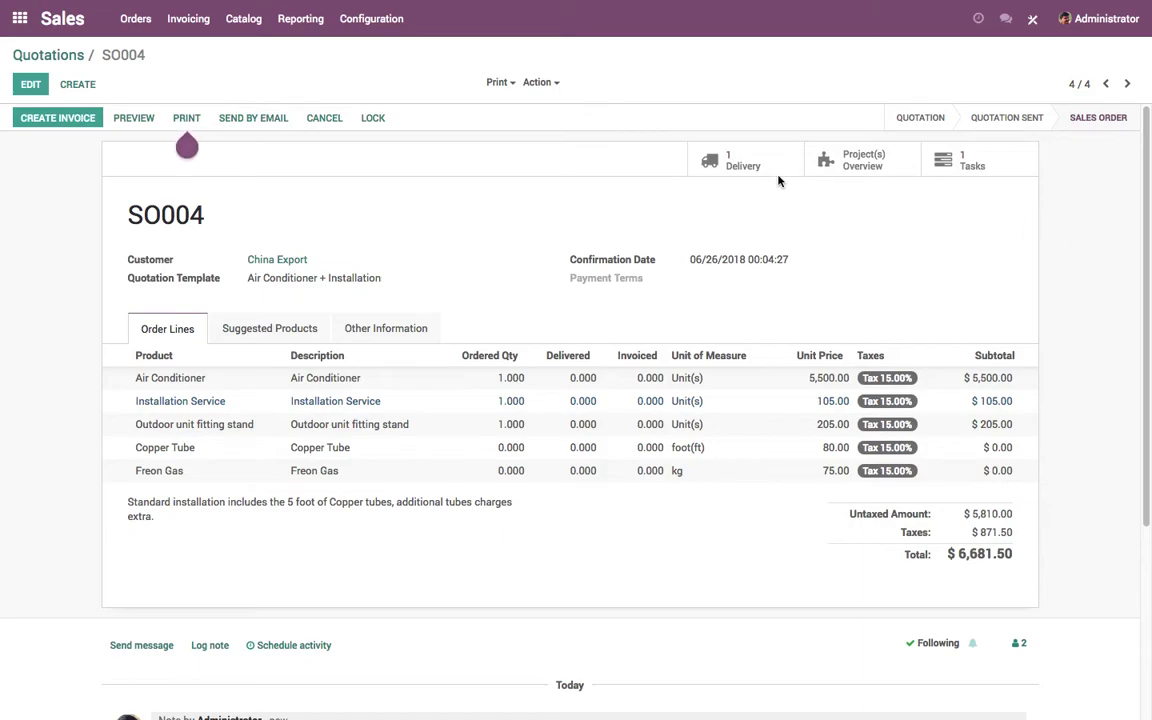
Review the China Export order's delivery products and its linked Installation Service task, and return to the sales order.
{"action": "left_click", "coordinate": [764, 170]}
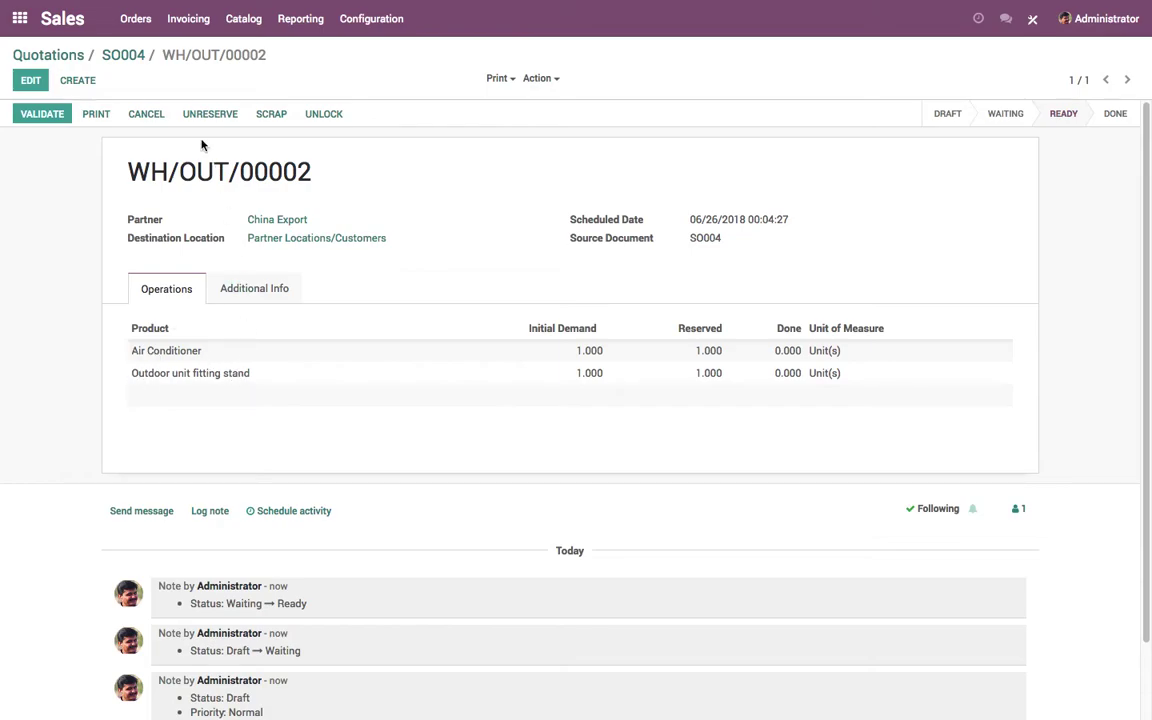
{"action": "left_click", "coordinate": [123, 55]}
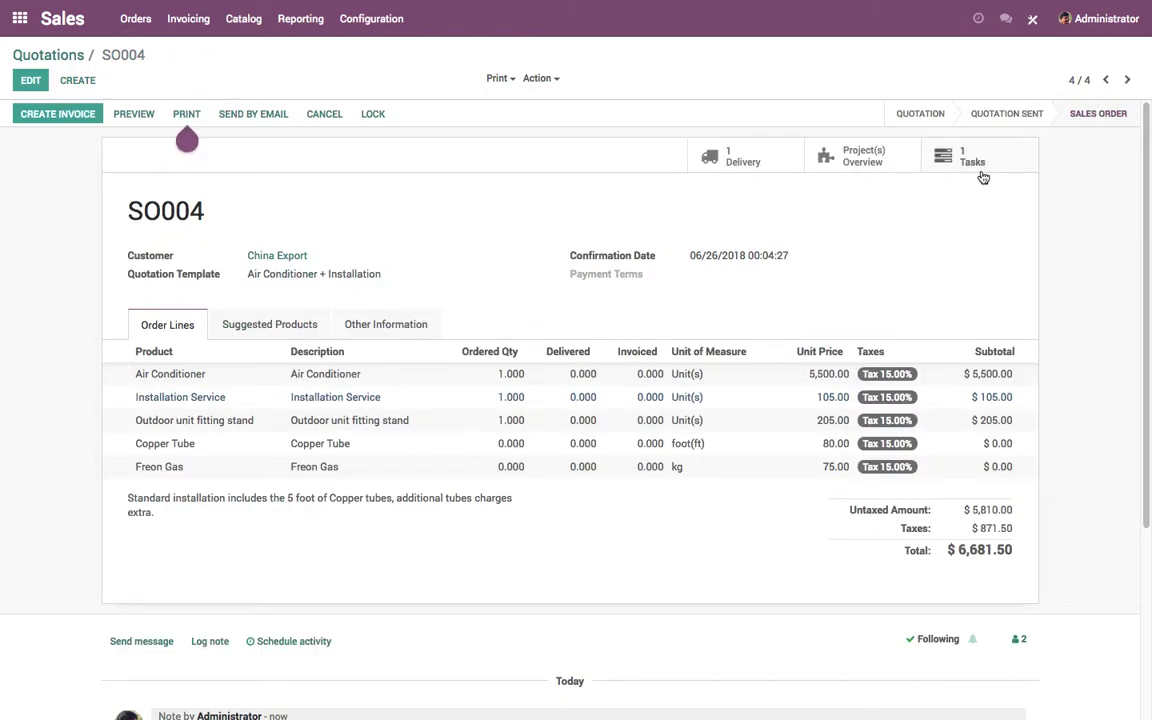
{"action": "left_click", "coordinate": [972, 162]}
{"action": "left_click_drag", "start_coordinate": [246, 214], "coordinate": [489, 224]}
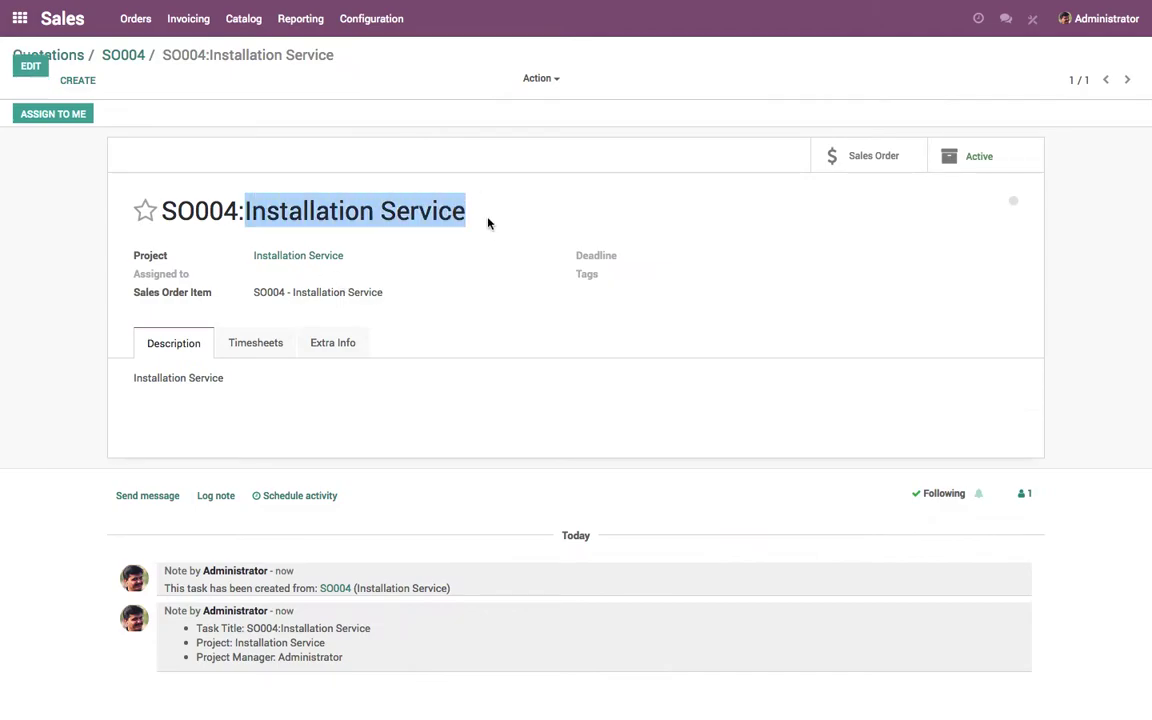
{"action": "left_click", "coordinate": [134, 57]}
Validate the order's delivery of the Air Conditioner and Outdoor unit fitting stand with all reserved quantities, and return to the order.
{"action": "left_click", "coordinate": [705, 168]}
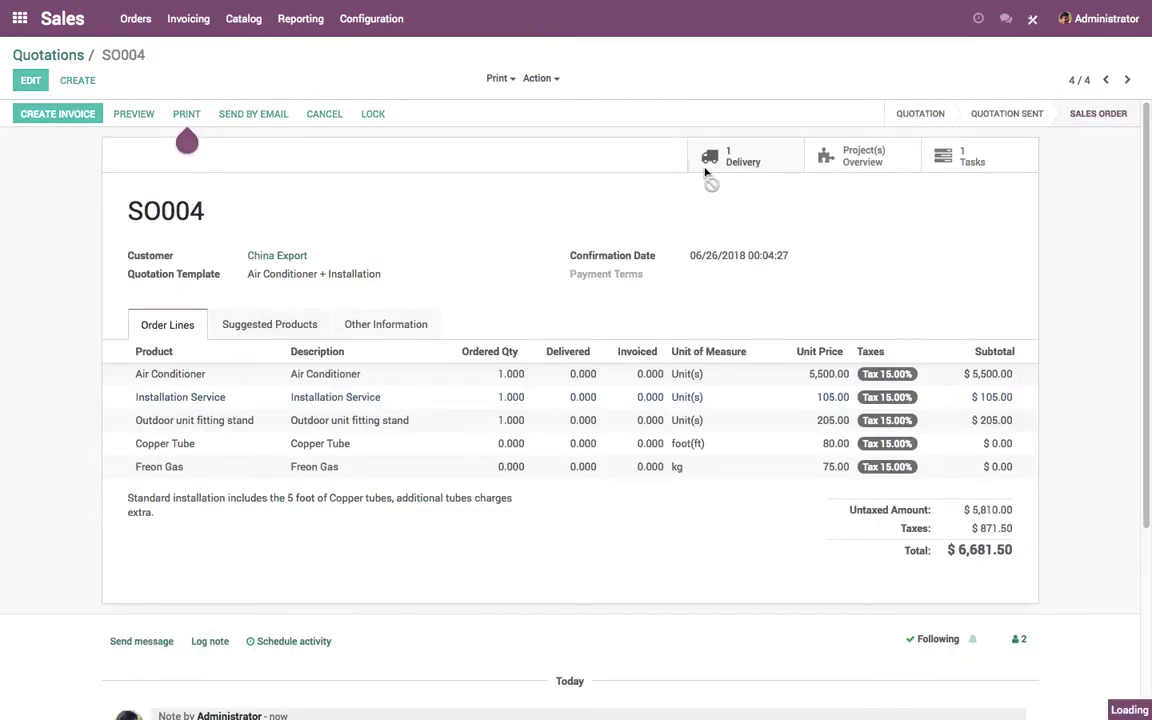
{"action": "left_click", "coordinate": [52, 117]}
{"action": "left_click", "coordinate": [222, 170]}
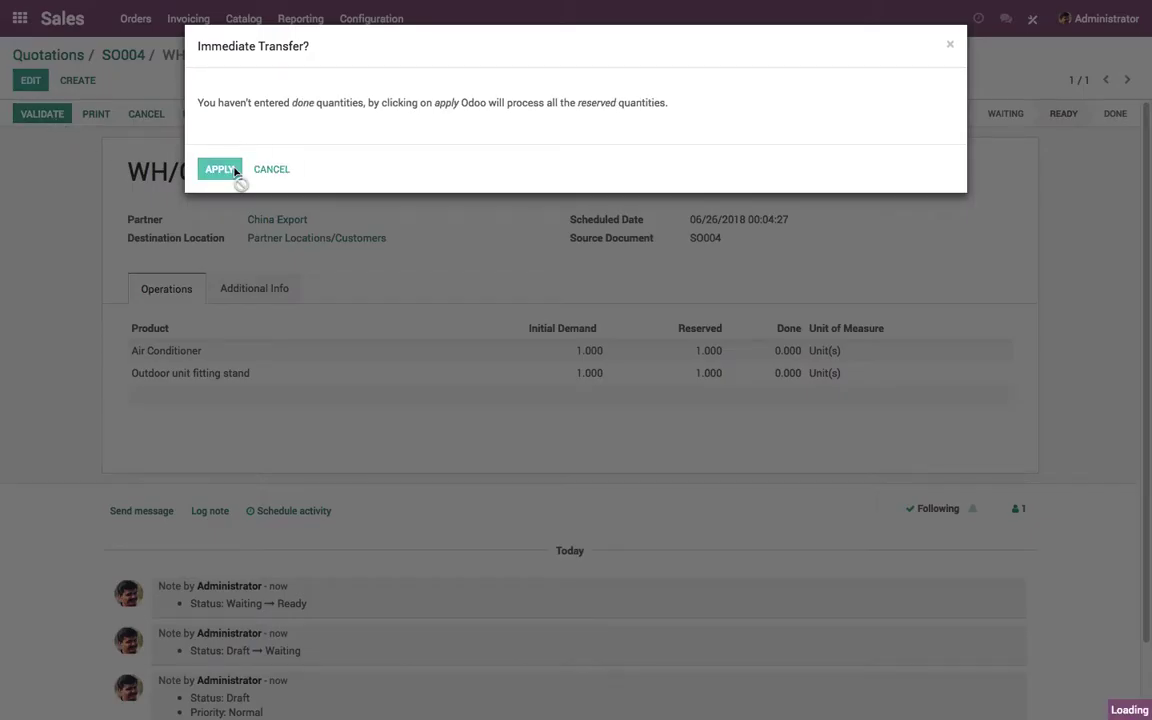
{"action": "left_click", "coordinate": [128, 59]}
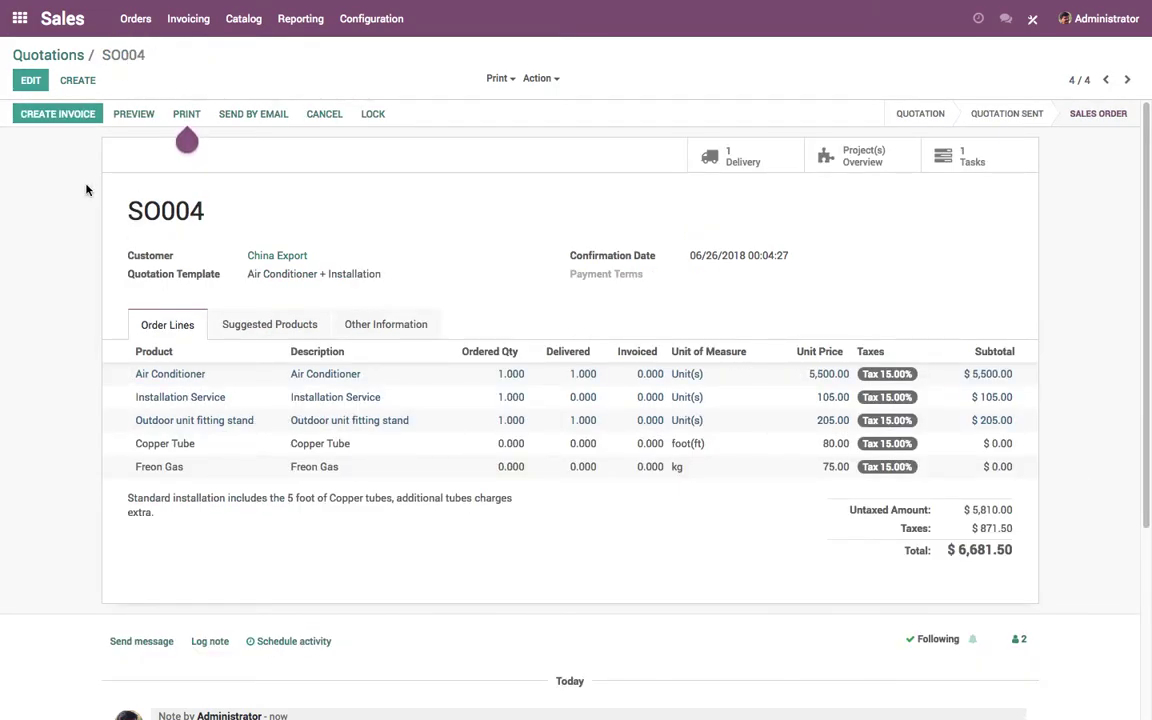
Create an invoice for the order's invoiceable lines, validate it, and return to the sales order.
{"action": "left_click", "coordinate": [68, 116]}
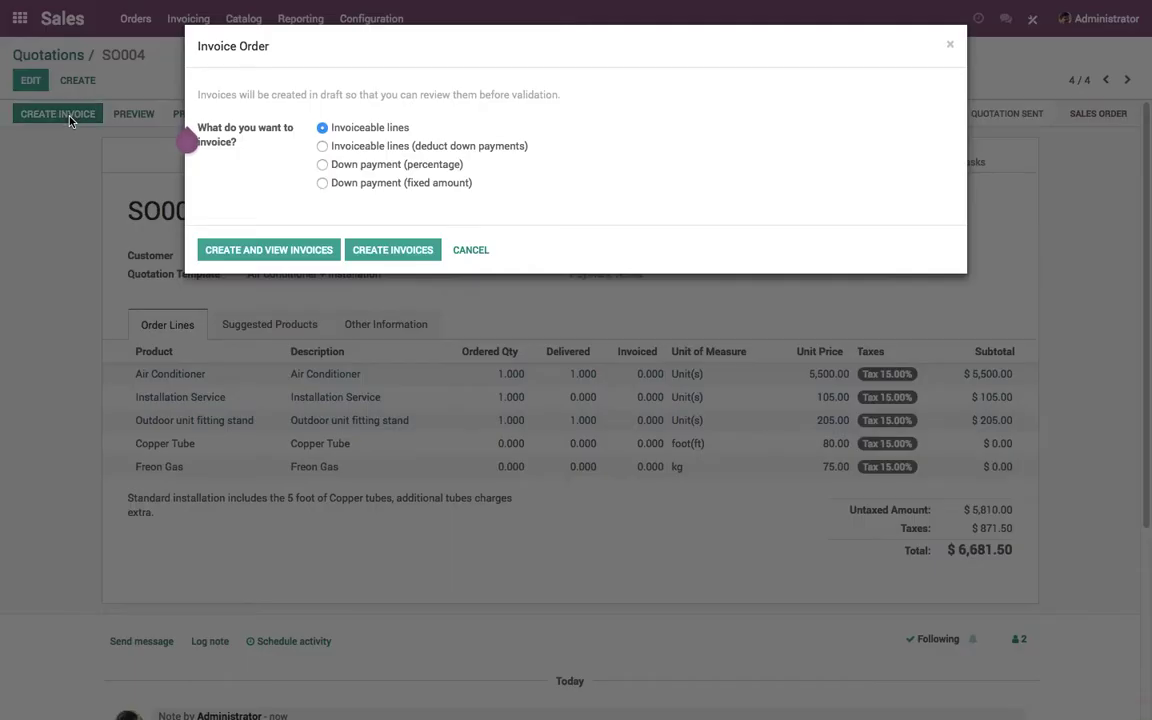
{"action": "left_click", "coordinate": [270, 250]}
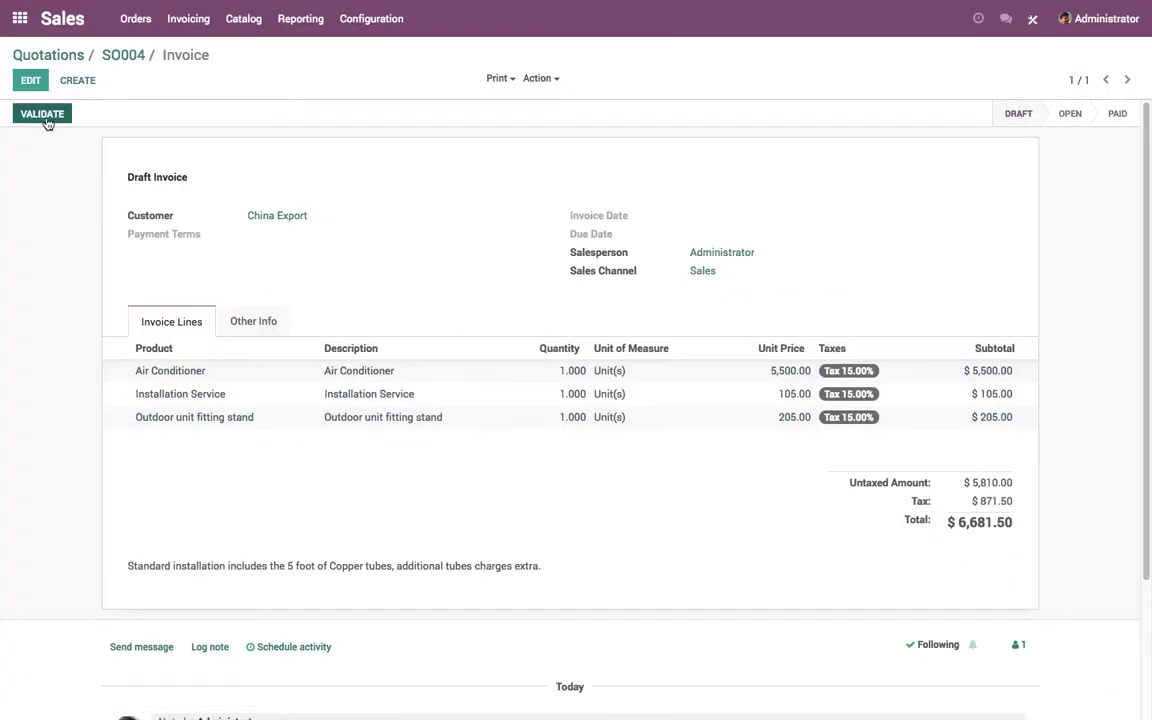
{"action": "left_click", "coordinate": [45, 116]}
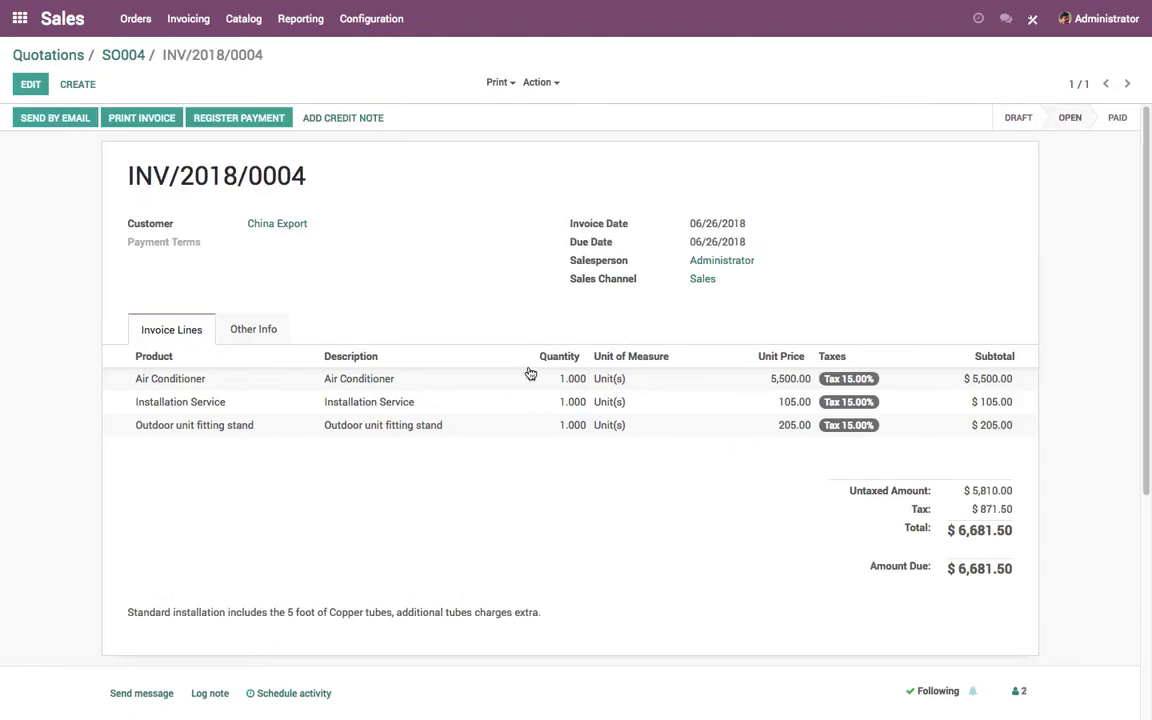
{"action": "left_click", "coordinate": [137, 60]}
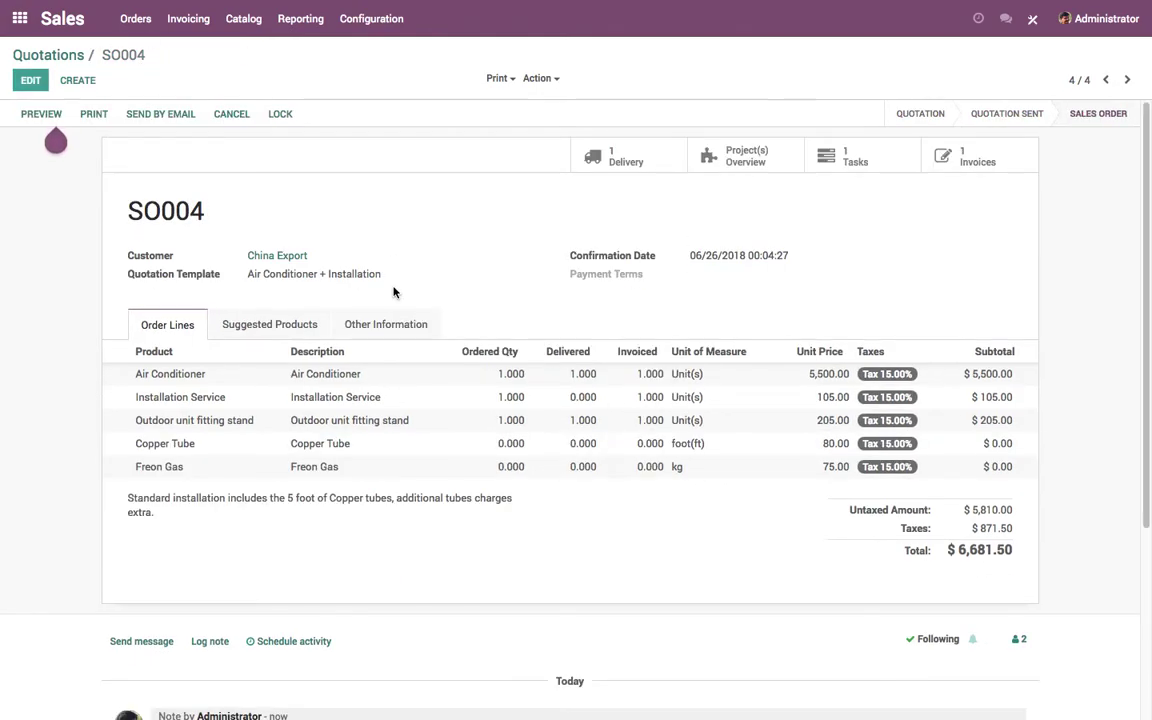
Add "Installation service done, additional material used as below", "Copper Tubes – 5Ft" and "Gas – 8" to the Installation Service task description.
{"action": "left_click", "coordinate": [882, 159]}
{"action": "left_click", "coordinate": [29, 82]}
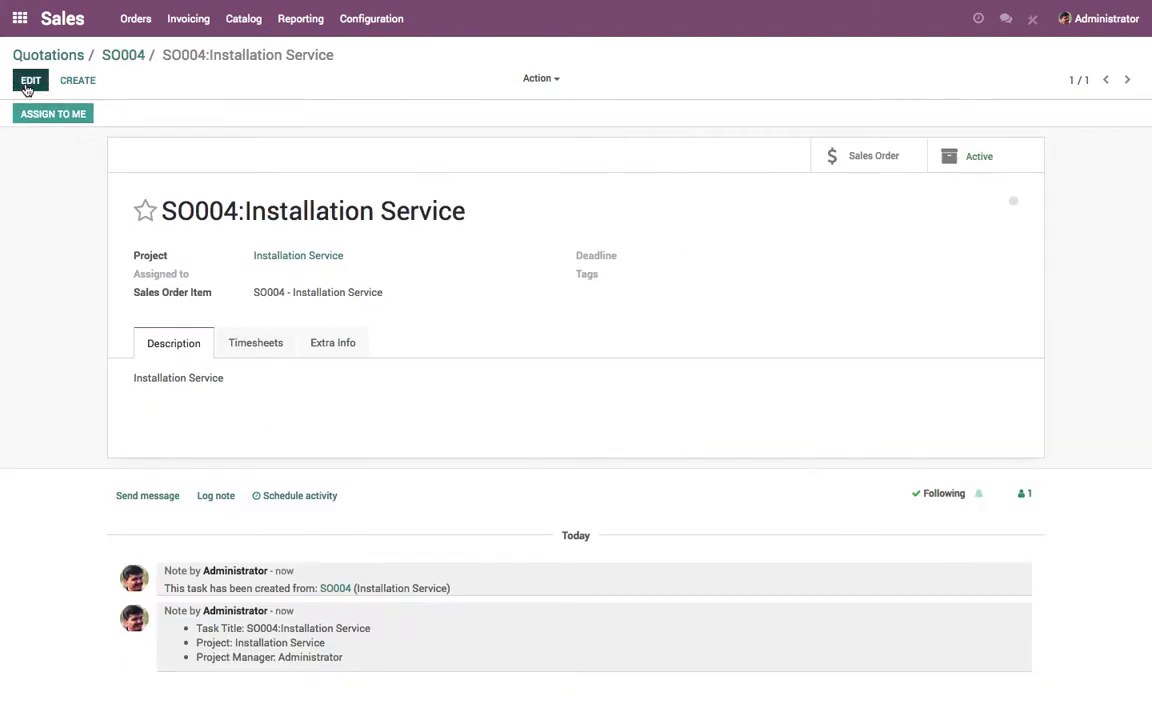
{"action": "left_click", "coordinate": [252, 430]}
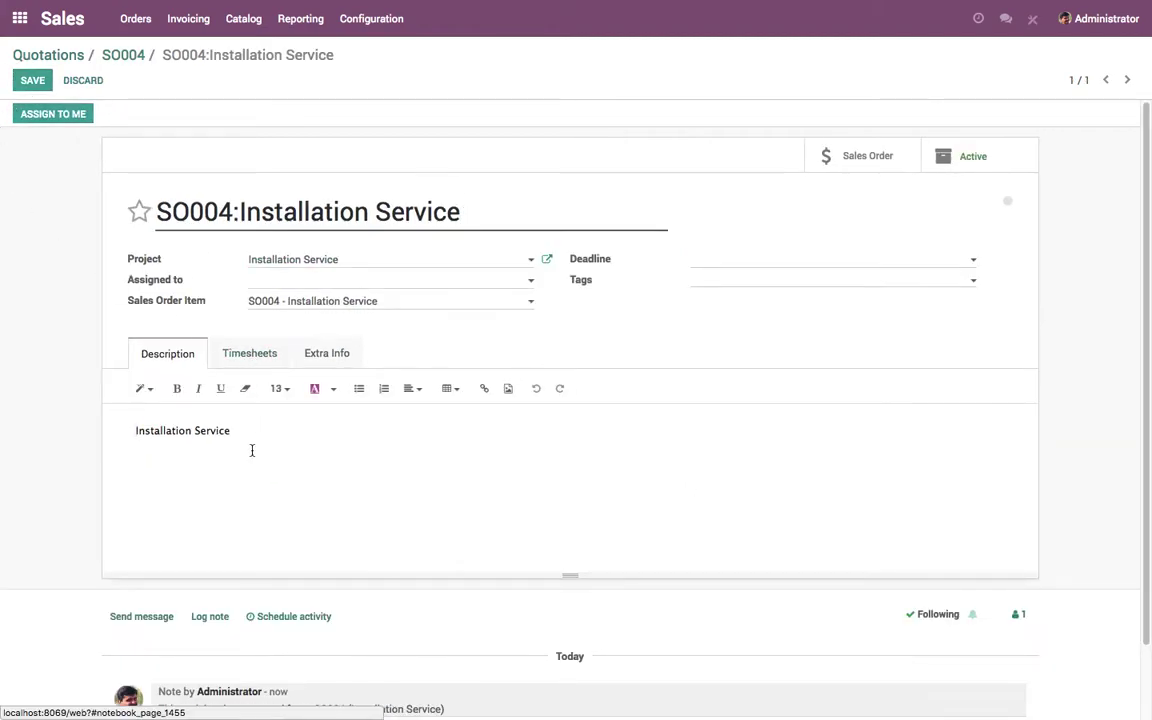
{"action": "type", "text": "Conditions"}
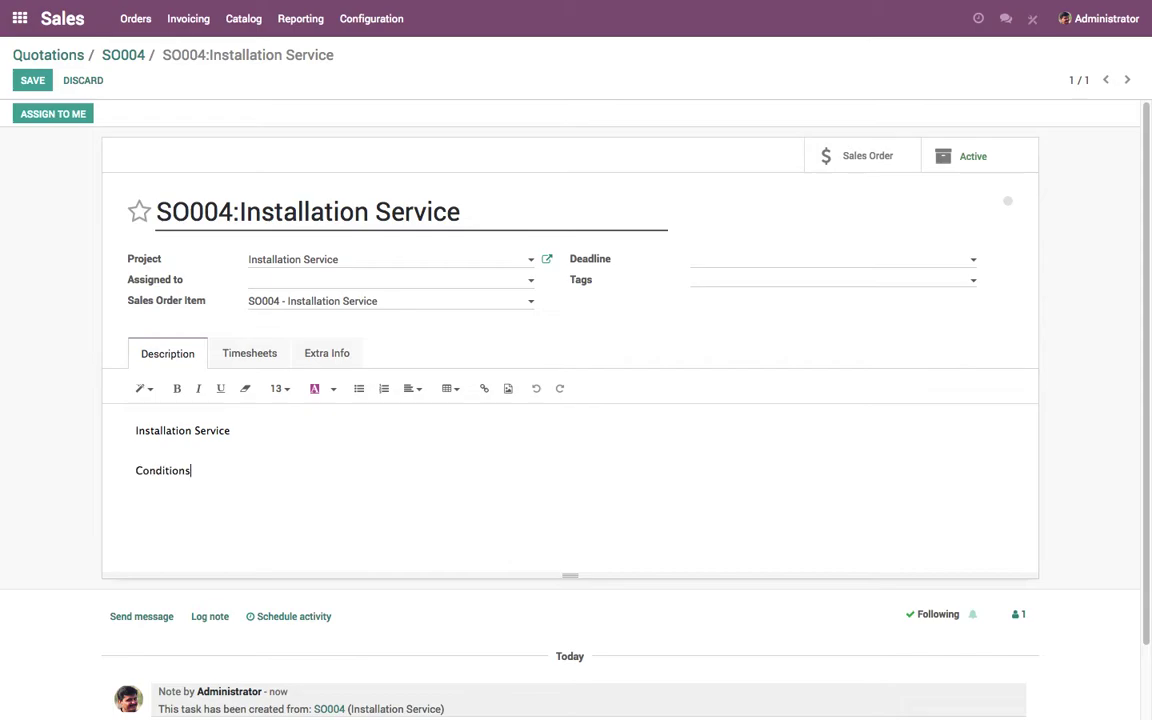
{"action": "key", "text": "ctrl+z"}
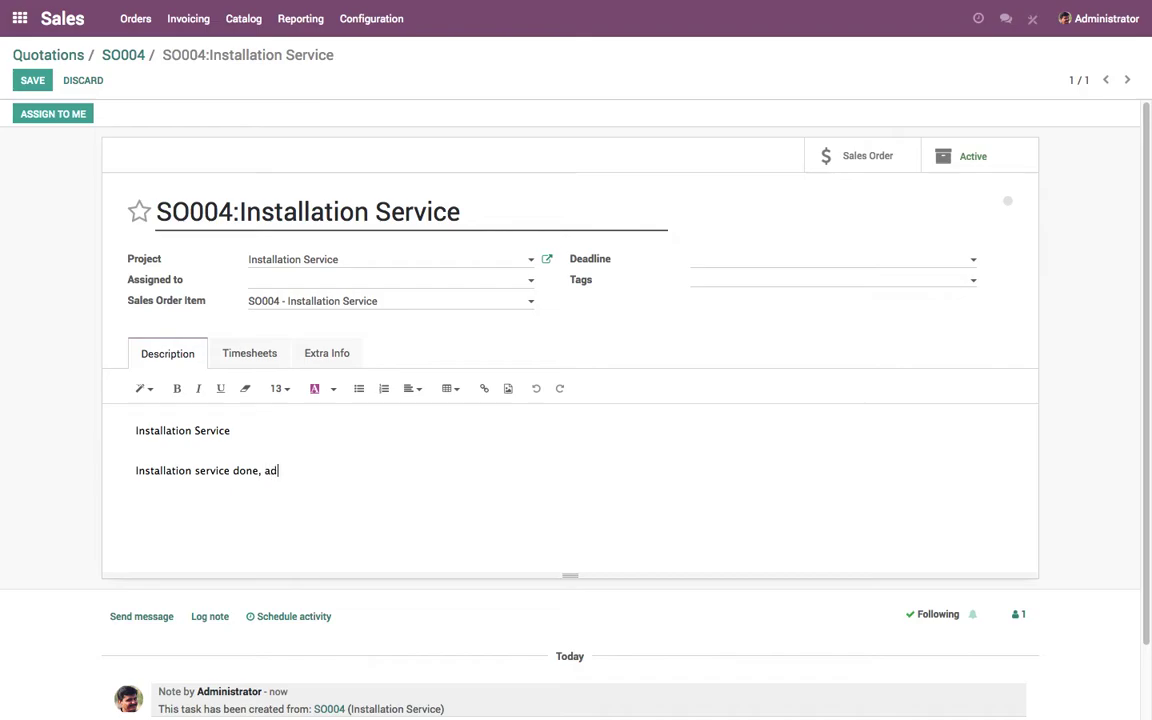
{"action": "type", "text": "oanl"}
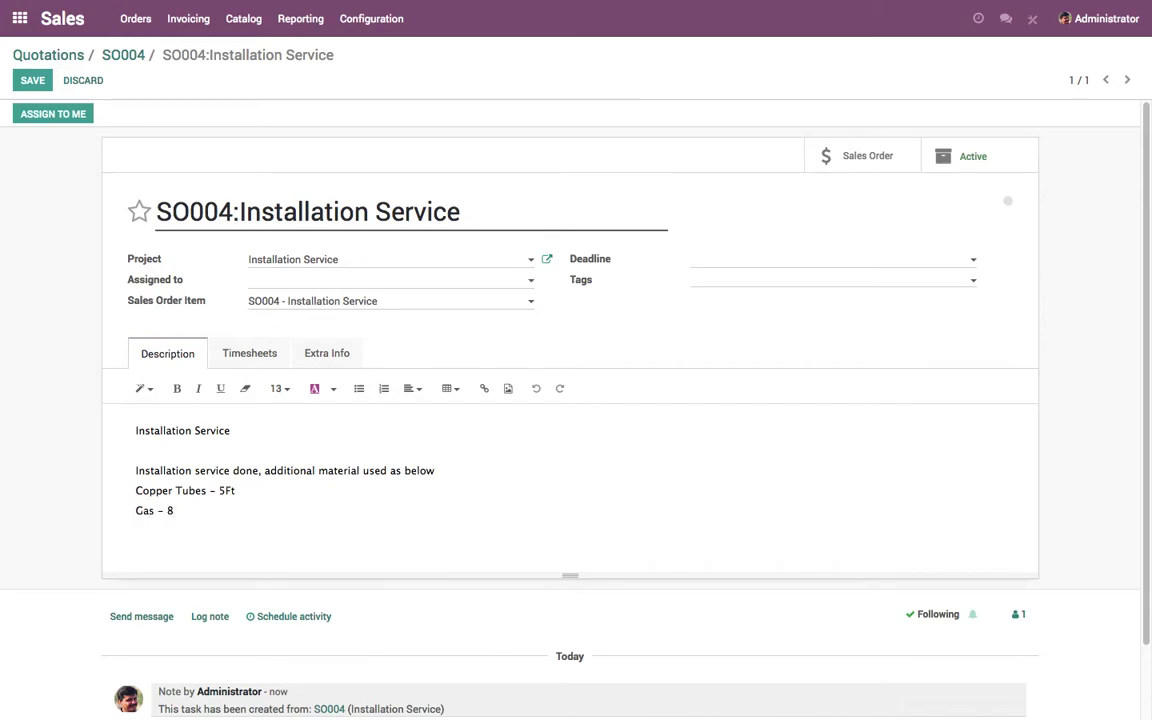
Add a 3-hour timesheet entry to the task described as "prepare the installation space".
{"action": "left_click", "coordinate": [252, 352]}
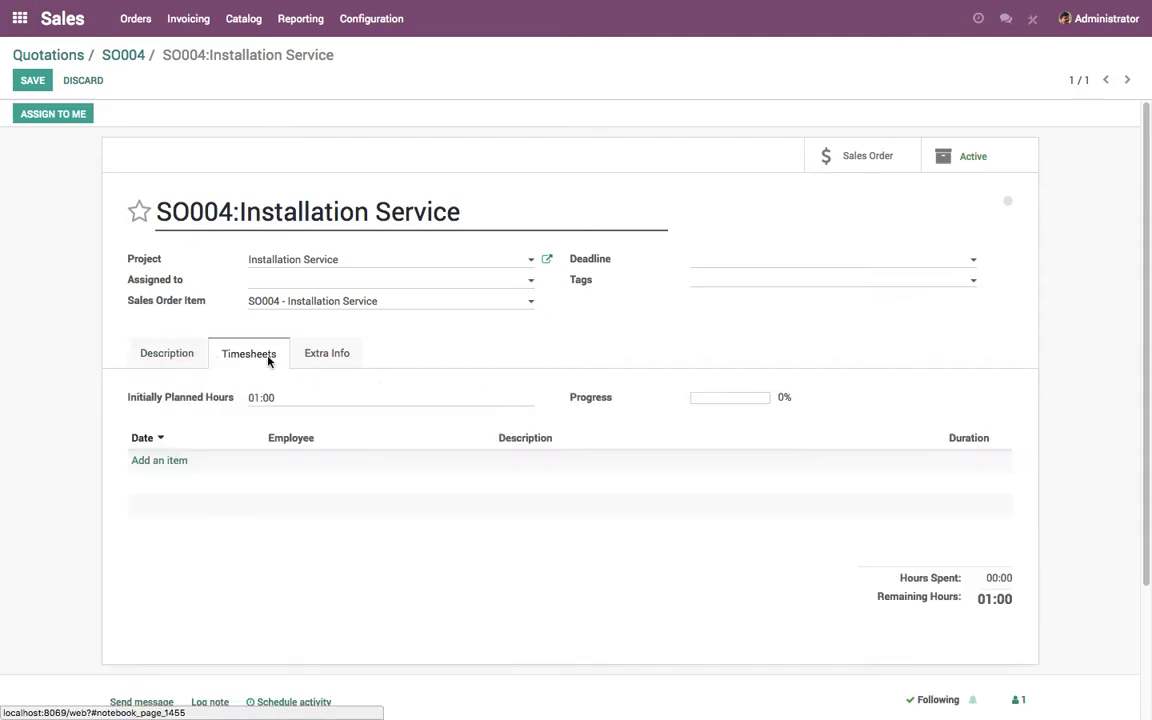
{"action": "left_click", "coordinate": [157, 461]}
{"action": "key", "text": "Tab"}
{"action": "key", "text": "Tab"}
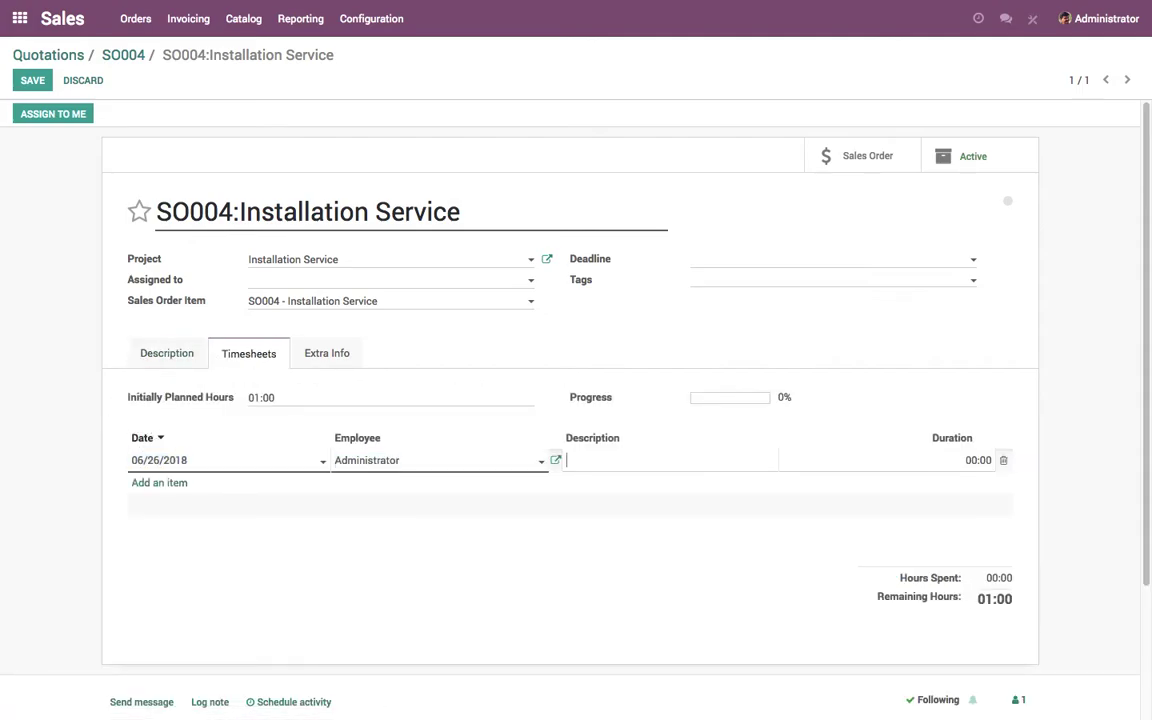
{"action": "type", "text": "setup"}
{"action": "left_click", "coordinate": [566, 460]}
{"action": "type", "text": "prepare the"}
{"action": "double_click", "coordinate": [622, 460]}
{"action": "key", "text": "BackSpace"}
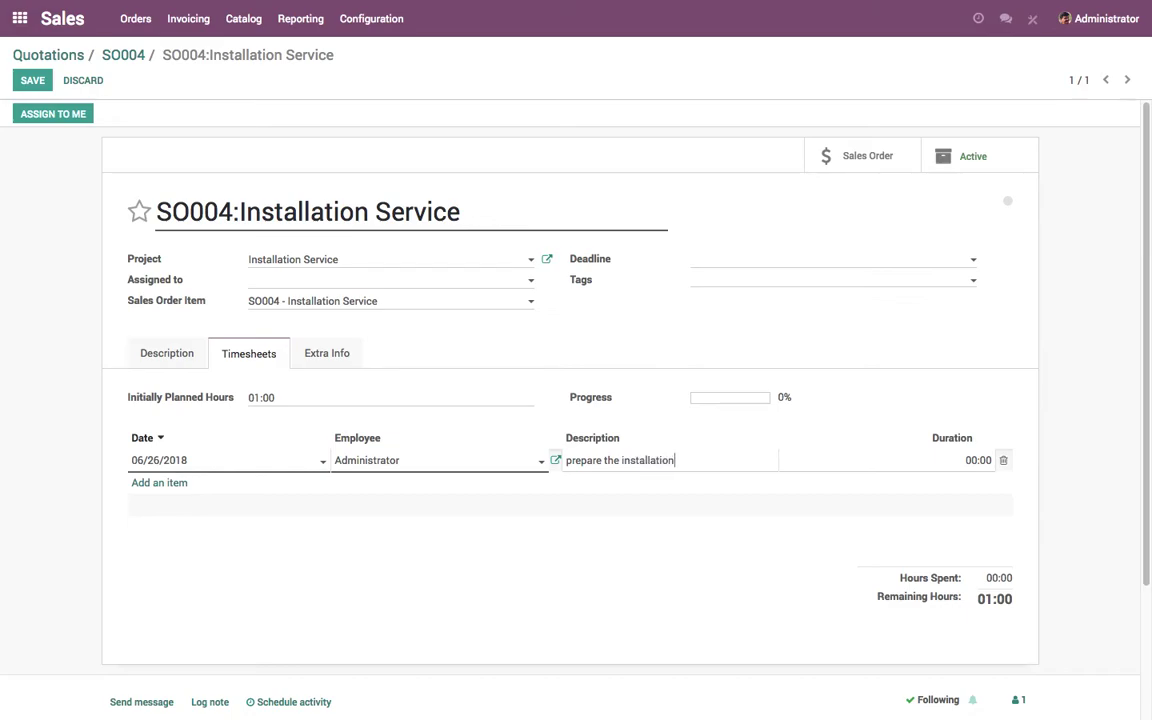
{"action": "key", "text": "Tab"}
{"action": "type", "text": "3"}
Add a 5-hour timesheet entry described as "Install AC outdoor and indoor unit".
{"action": "key", "text": "Tab"}
{"action": "key", "text": "Tab"}
{"action": "key", "text": "Tab"}
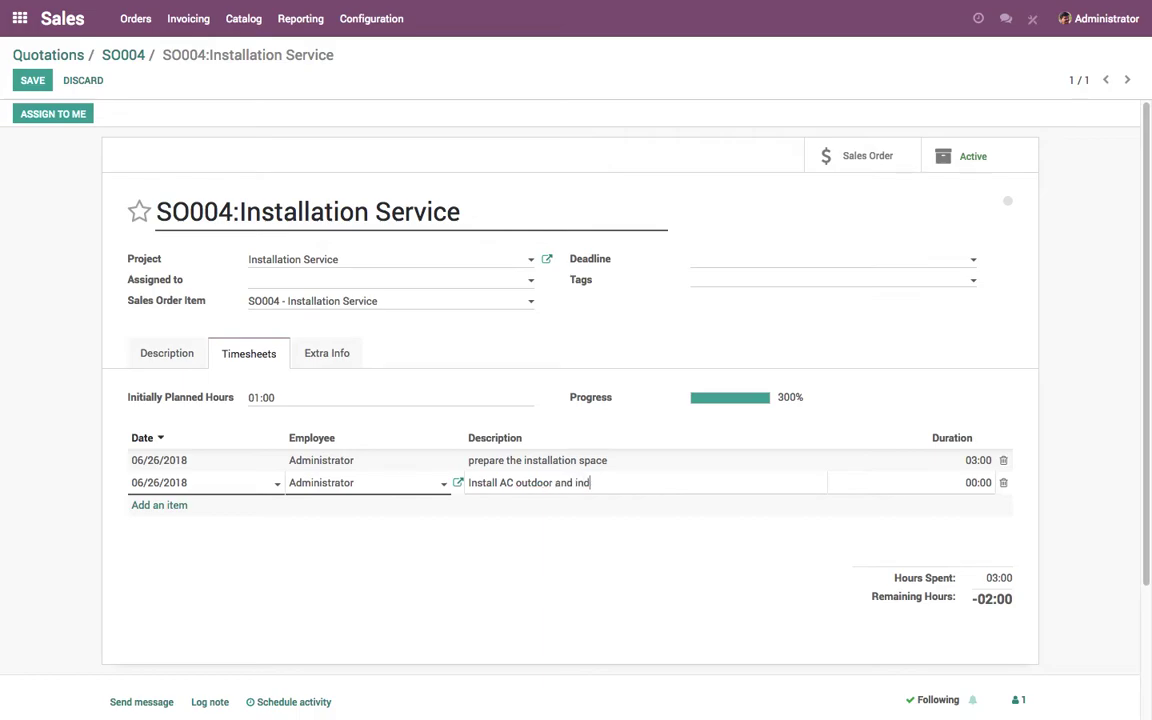
{"action": "key", "text": "Tab"}
{"action": "type", "text": "5"}
Add a 1-hour timesheet entry described as "Test", save the task, and return to the sales order.
{"action": "key", "text": "Tab"}
{"action": "key", "text": "Tab"}
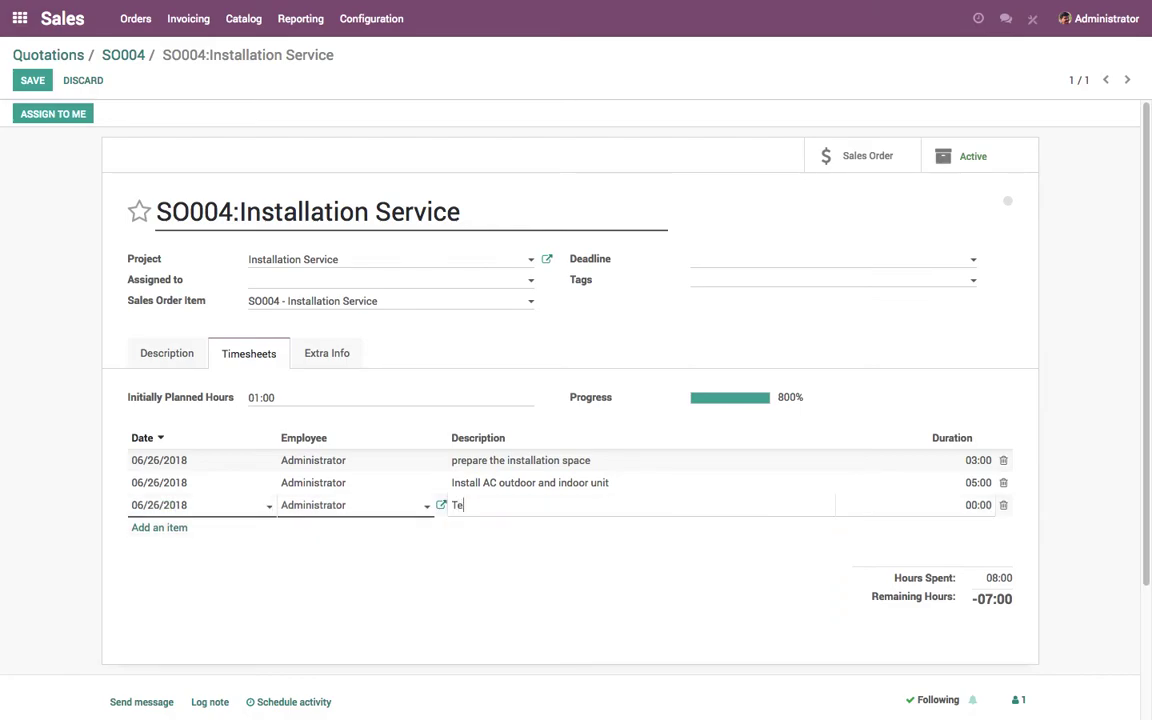
{"action": "key", "text": "Tab"}
{"action": "type", "text": "1"}
{"action": "left_click", "coordinate": [990, 365]}
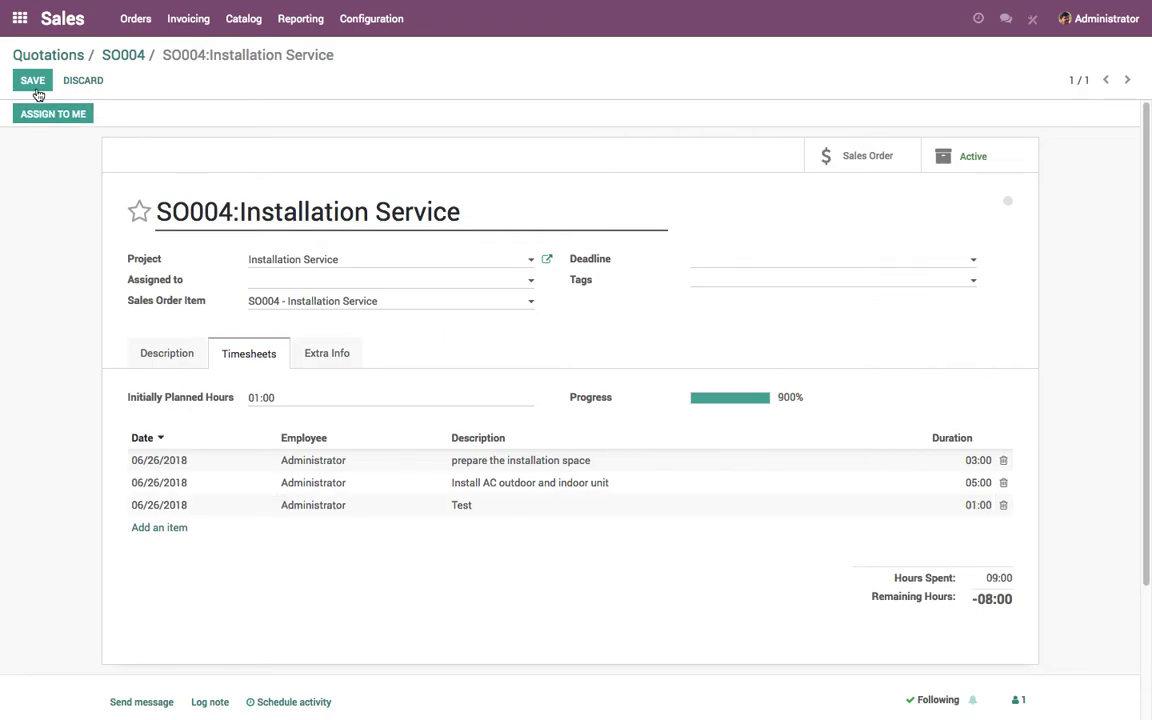
{"action": "left_click", "coordinate": [32, 80]}
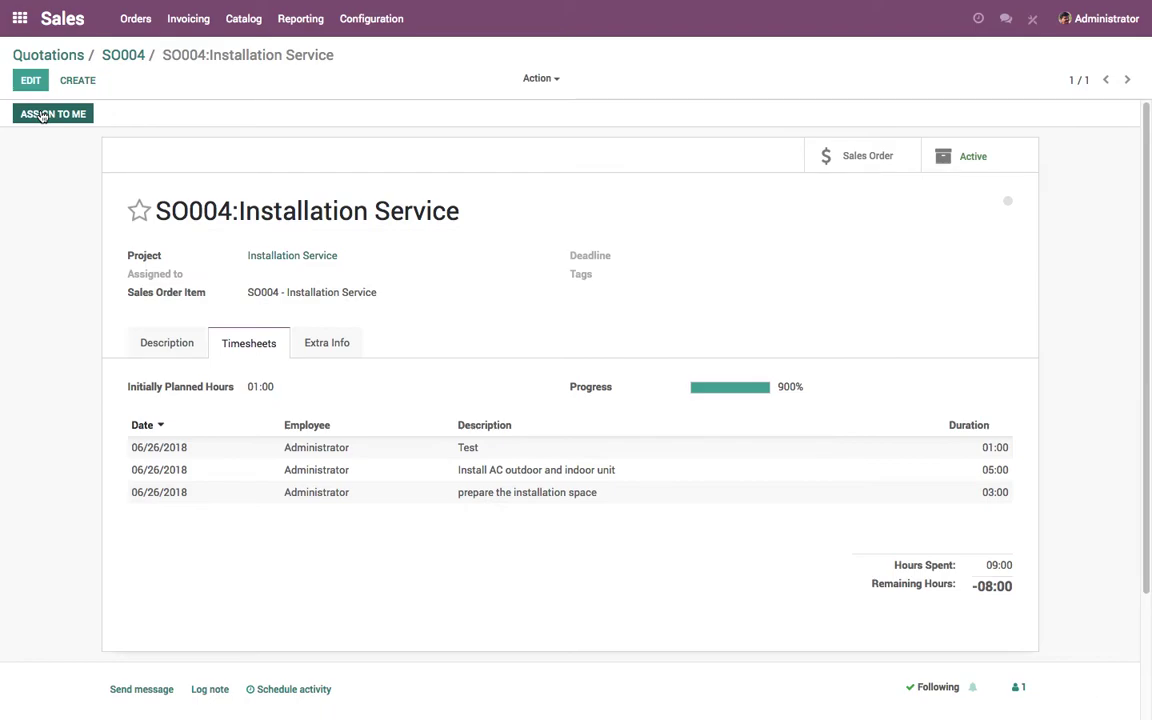
{"action": "left_click", "coordinate": [148, 340]}
{"action": "left_click", "coordinate": [128, 57]}
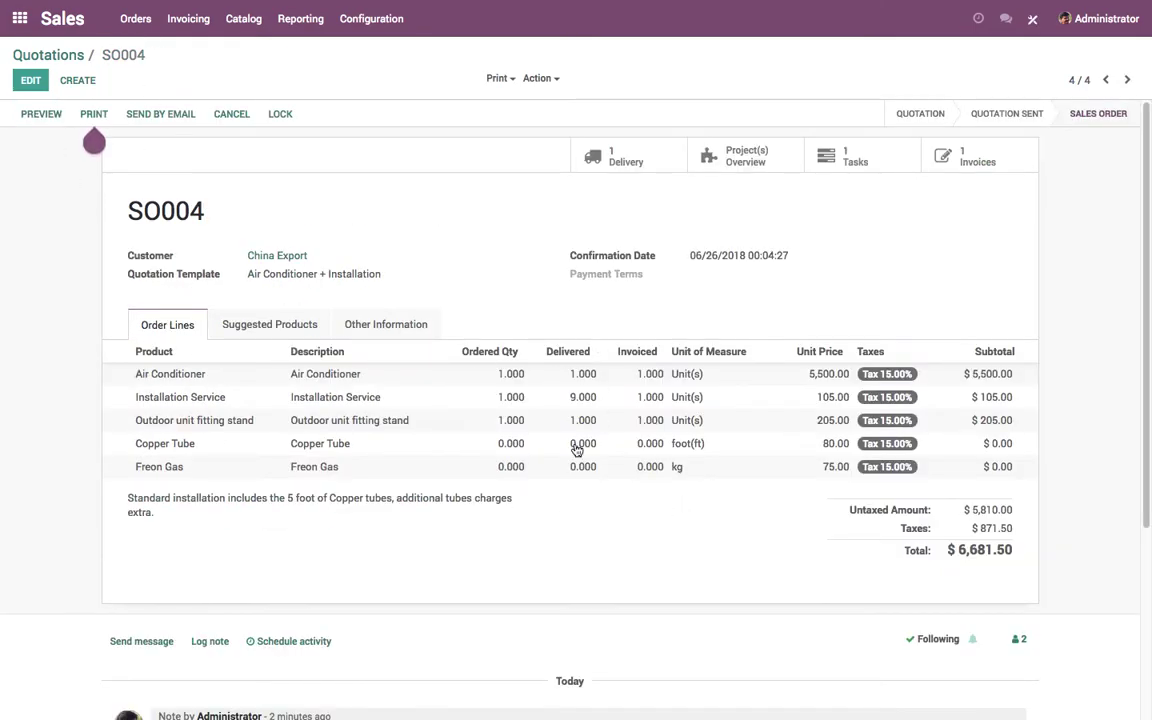
Edit the sales order and append the line "Add the additional material in SO" to its terms note.
{"action": "scroll", "coordinate": [609, 501], "scroll_direction": "down", "scroll_amount": 1}
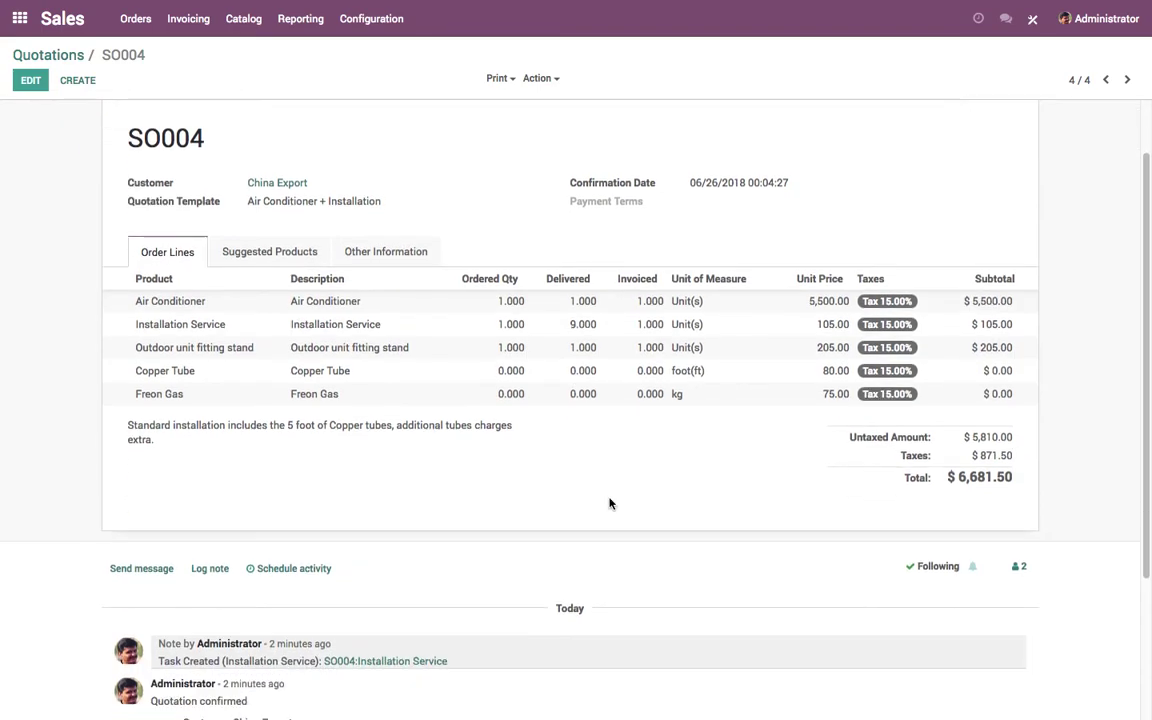
{"action": "scroll", "coordinate": [83, 155], "scroll_direction": "up", "scroll_amount": 1}
{"action": "left_click", "coordinate": [30, 80]}
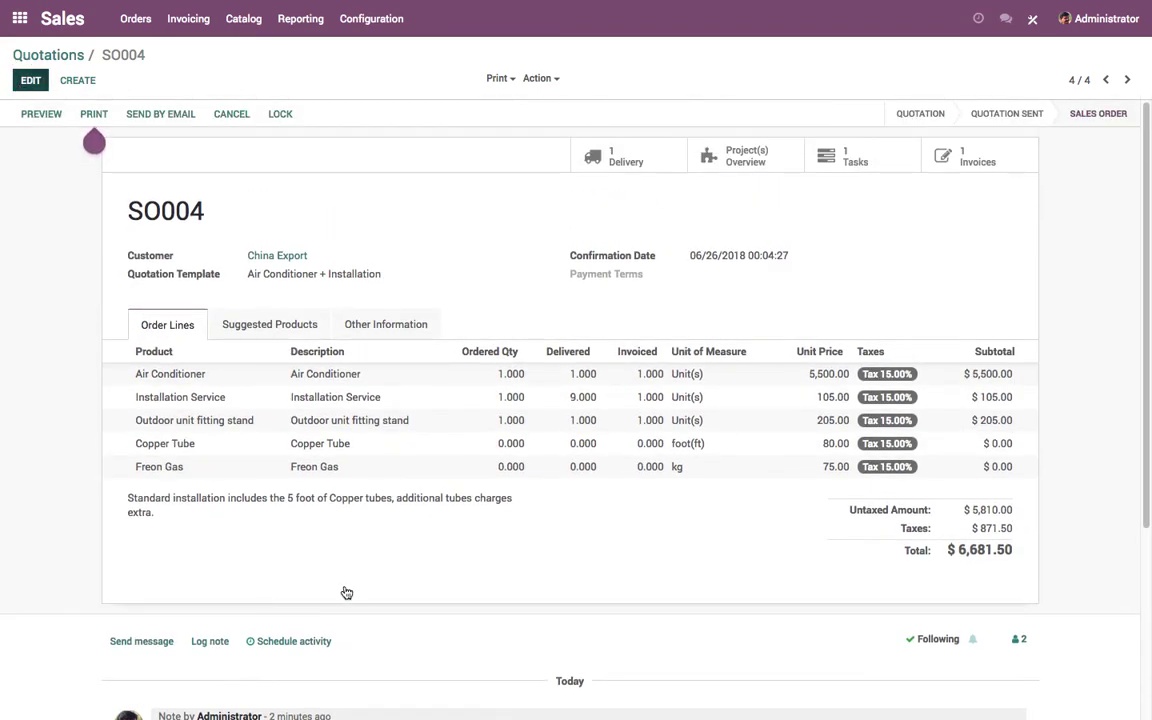
{"action": "left_click", "coordinate": [336, 543]}
{"action": "key", "text": "Return"}
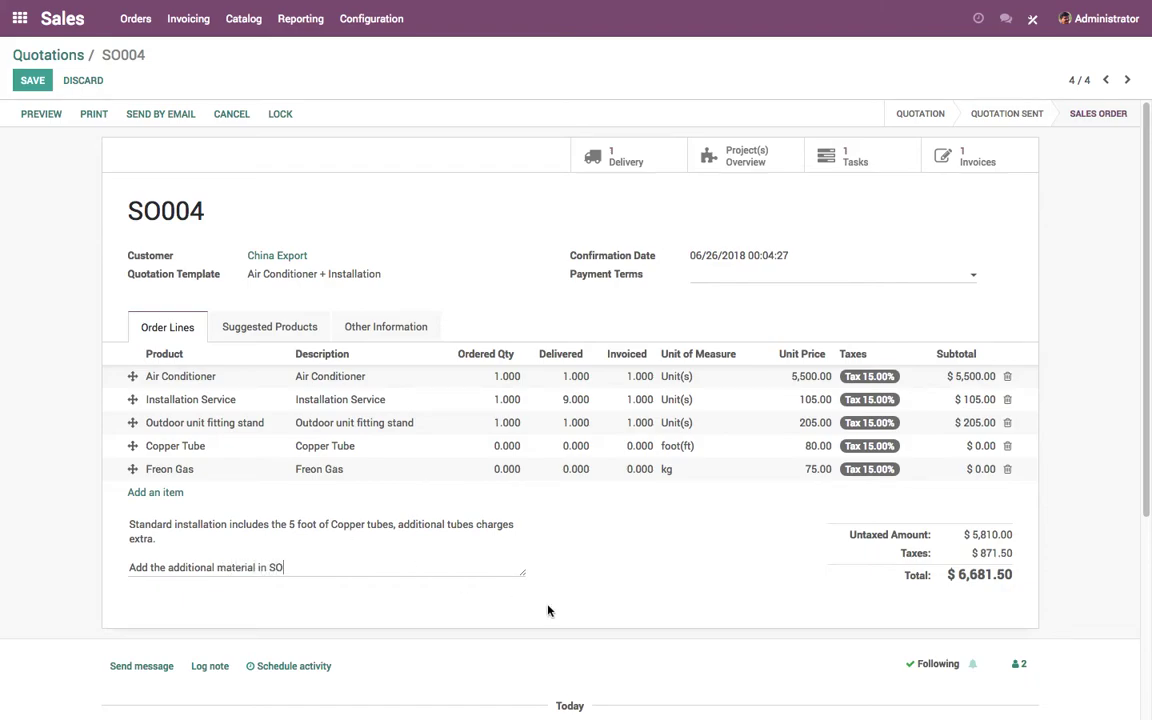
Set the ordered quantity of Copper Tube to 5 and of Freon Gas to 8, and save the sales order.
{"action": "left_click", "coordinate": [505, 448]}
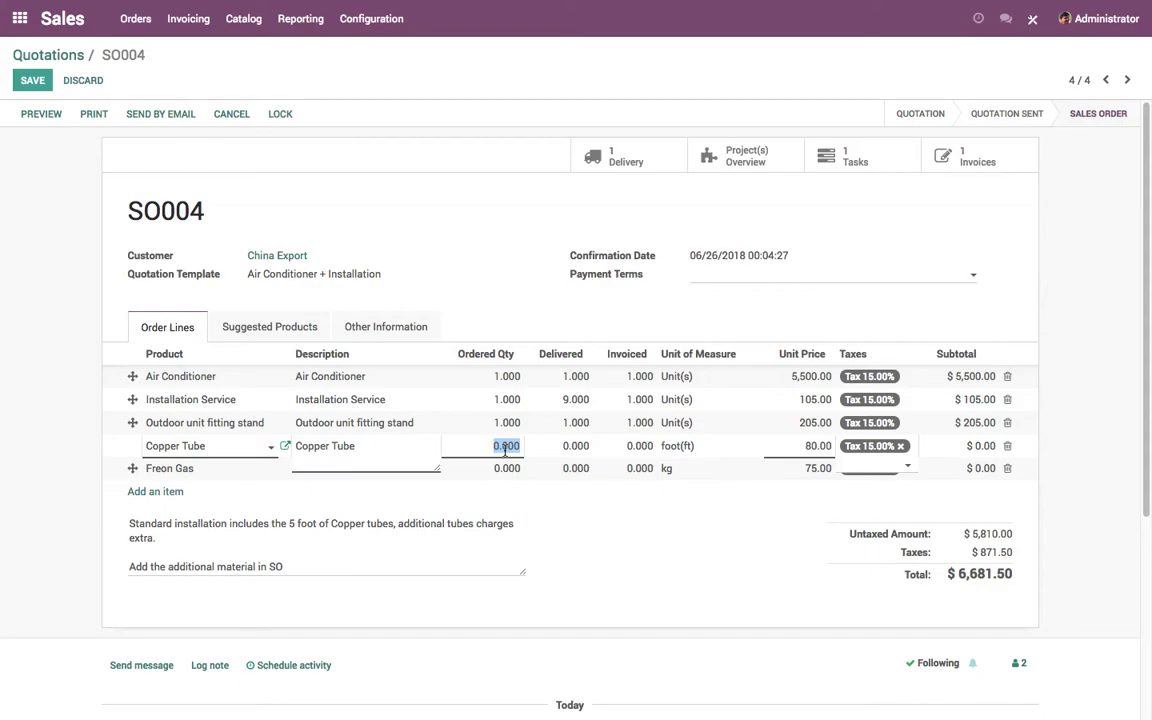
{"action": "type", "text": "5"}
{"action": "left_click", "coordinate": [530, 515]}
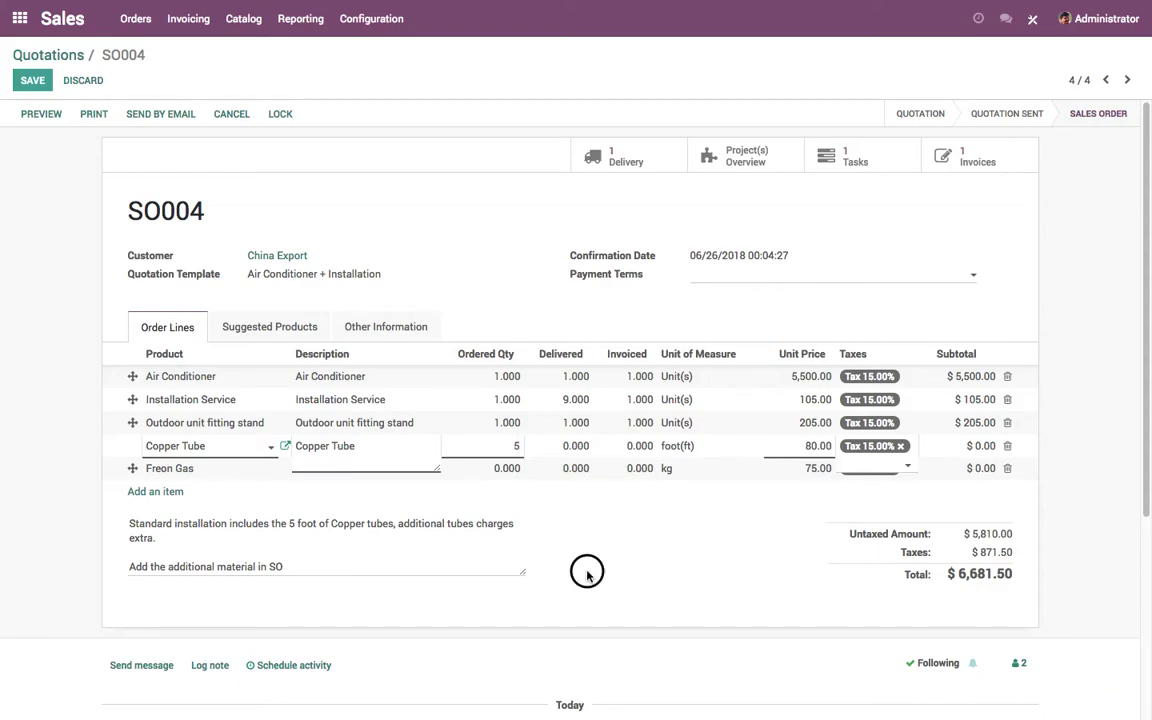
{"action": "left_click", "coordinate": [509, 472]}
{"action": "type", "text": "8"}
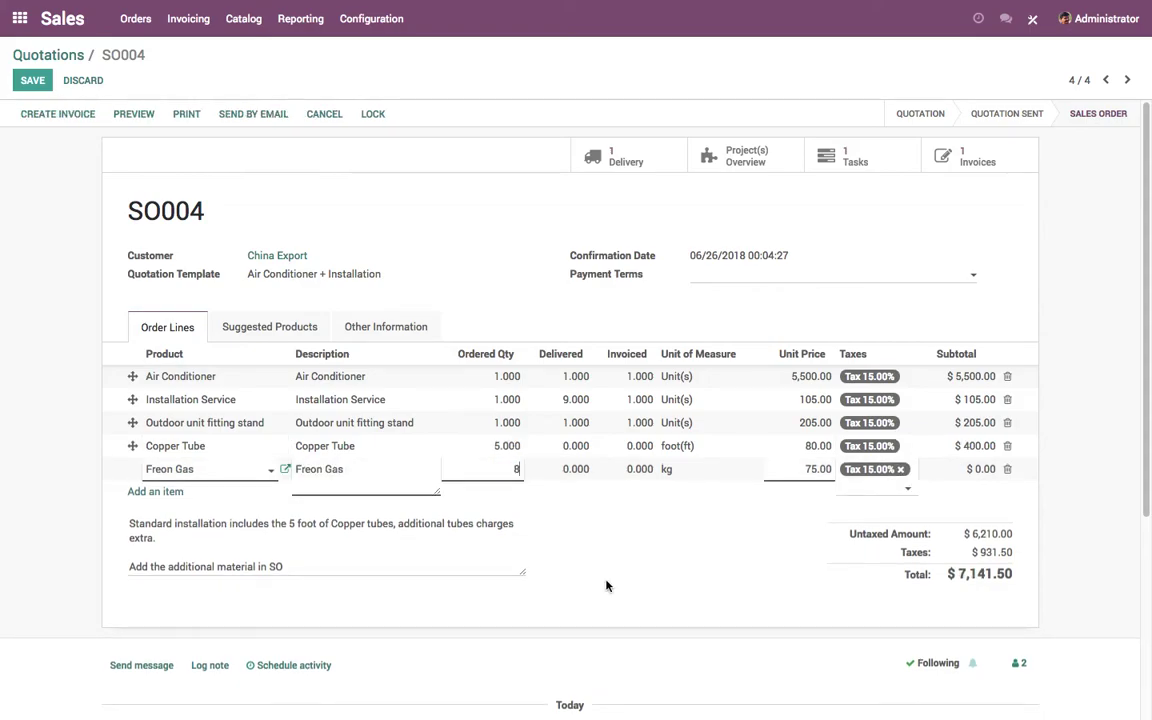
{"action": "left_click", "coordinate": [674, 496]}
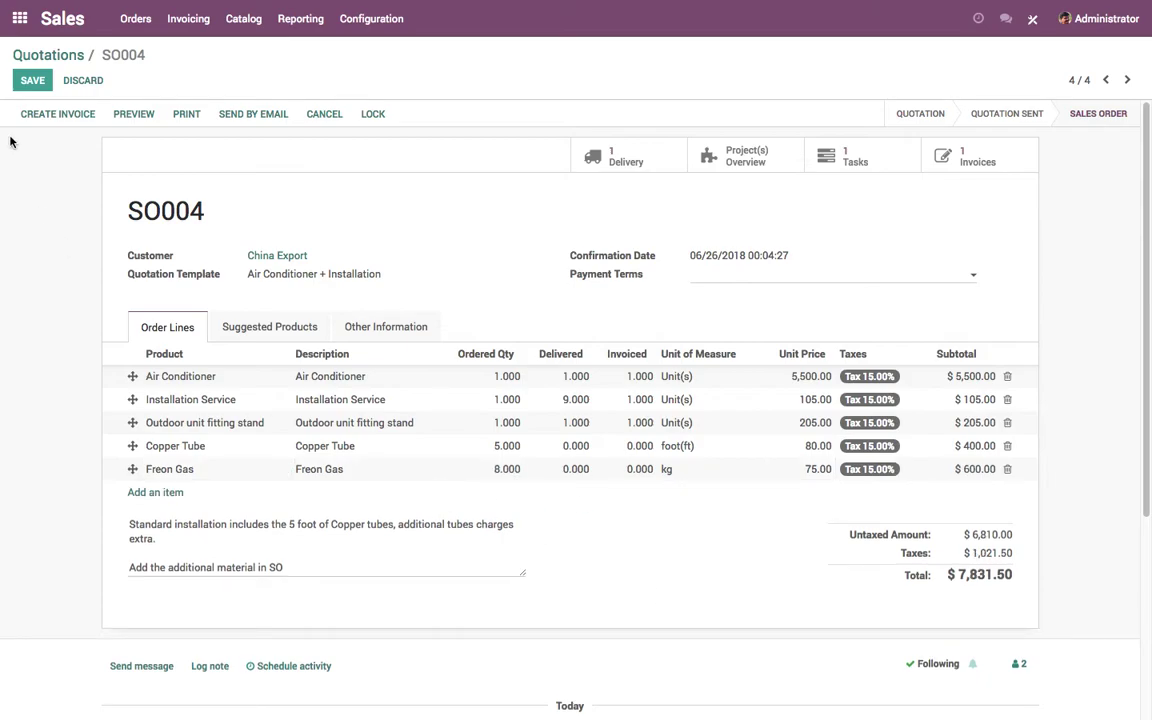
{"action": "left_click", "coordinate": [30, 84]}
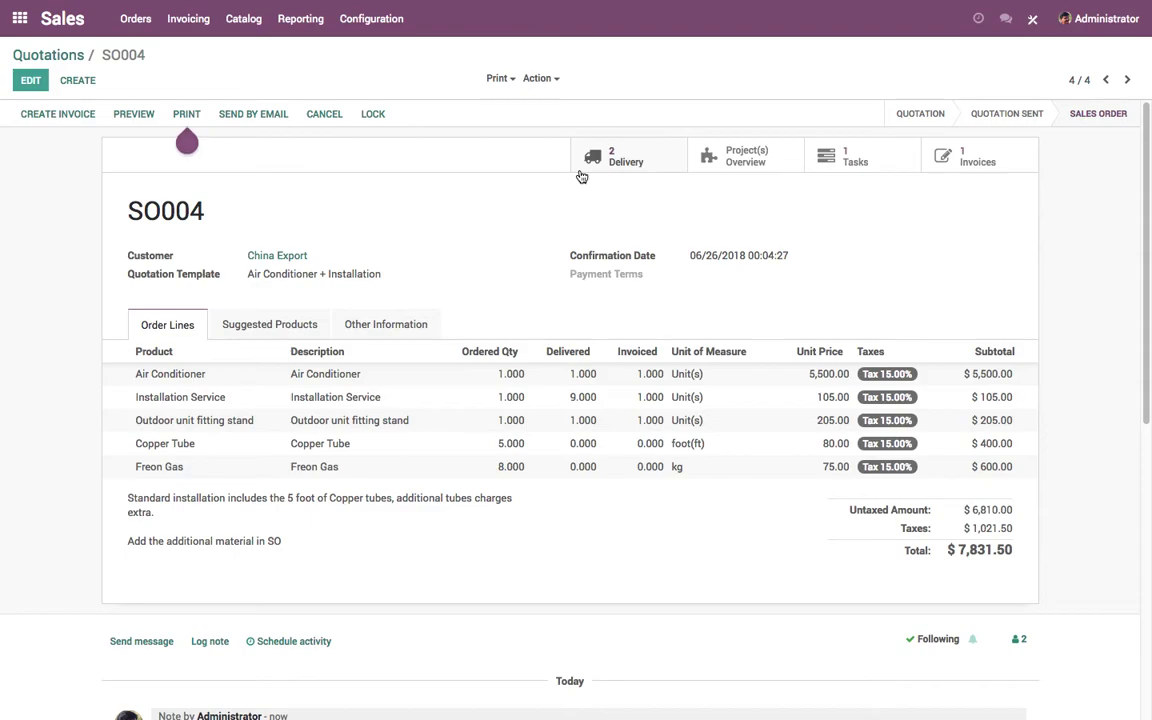
Validate the order's ready delivery of Copper Tube and Freon Gas with all reserved quantities, and return to the sales order.
{"action": "left_click", "coordinate": [590, 165]}
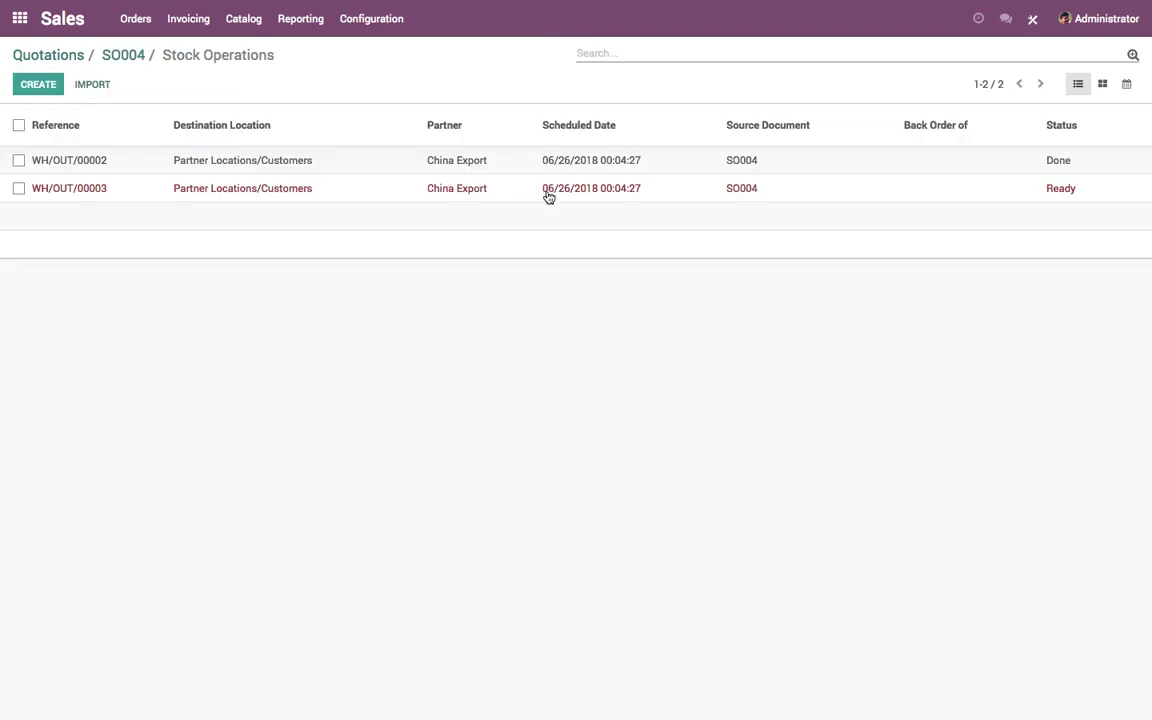
{"action": "left_click", "coordinate": [1067, 194]}
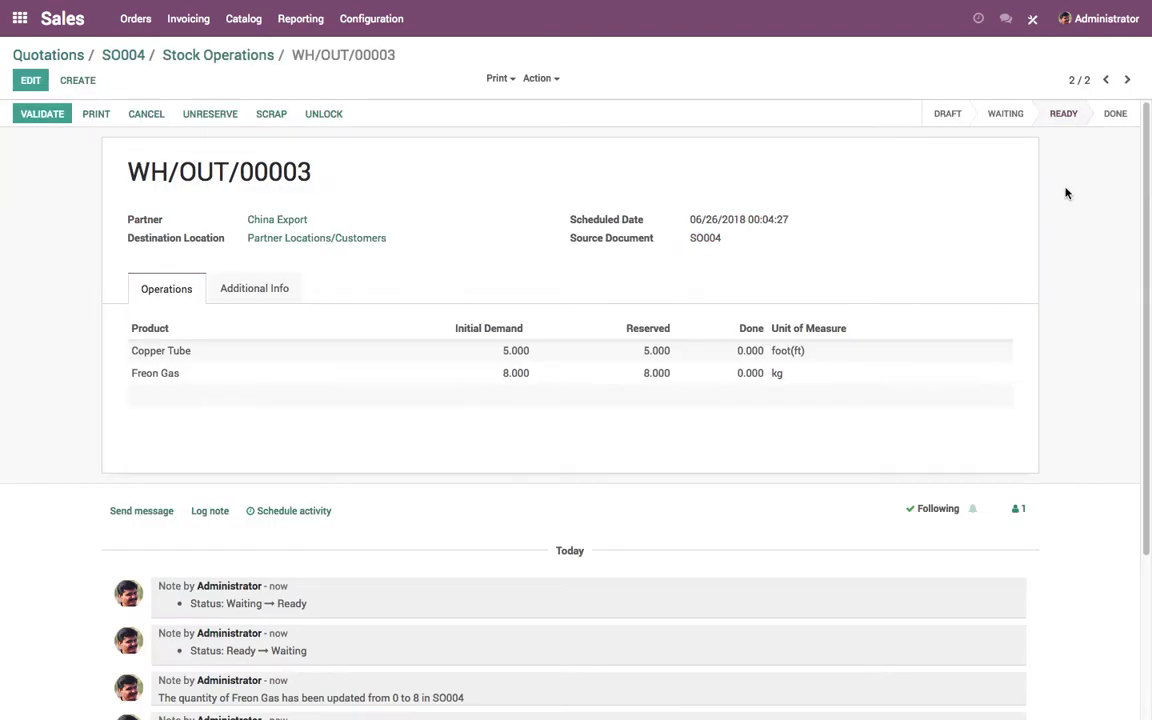
{"action": "left_click", "coordinate": [34, 116]}
{"action": "left_click", "coordinate": [219, 167]}
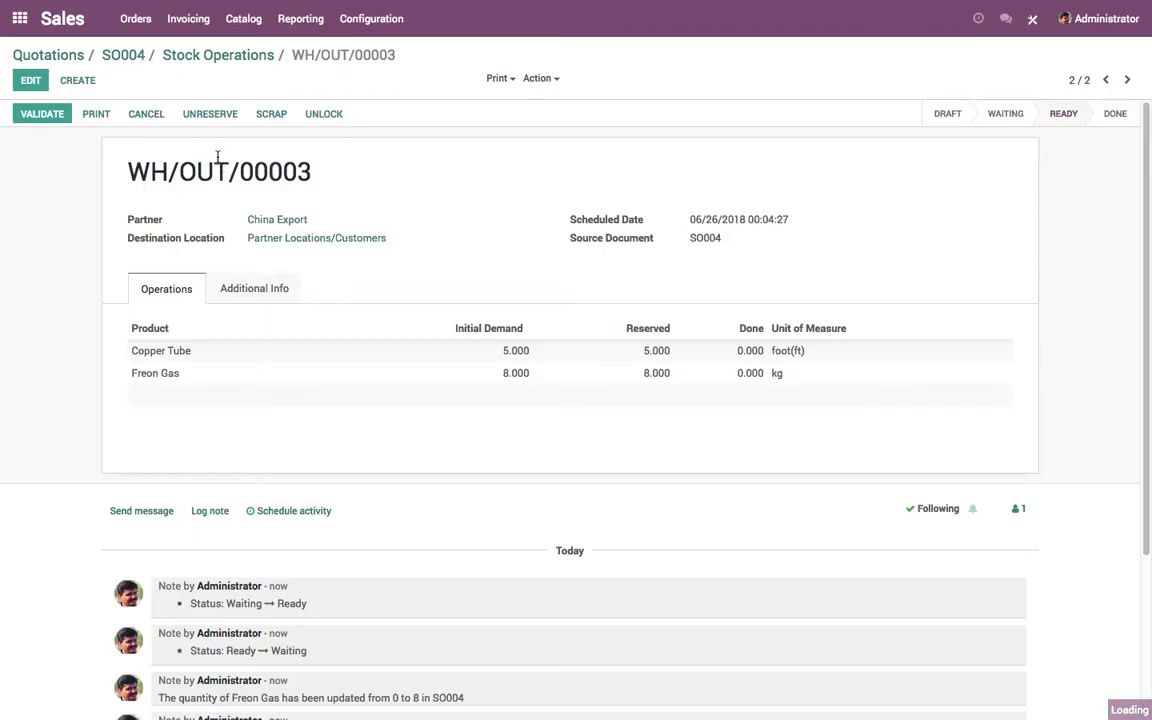
{"action": "left_click", "coordinate": [198, 56]}
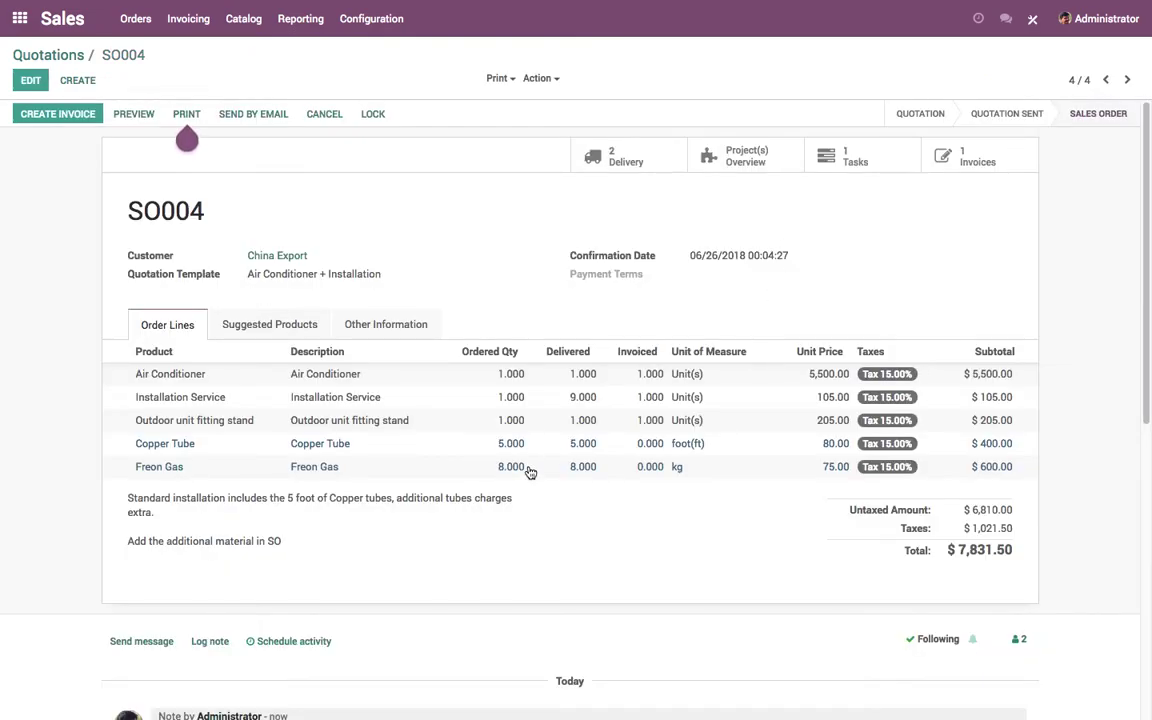
Create an invoice for the sales order's invoiceable lines with down payments deducted, and validate the draft for Copper Tube and Freon Gas.
{"action": "left_click", "coordinate": [88, 116]}
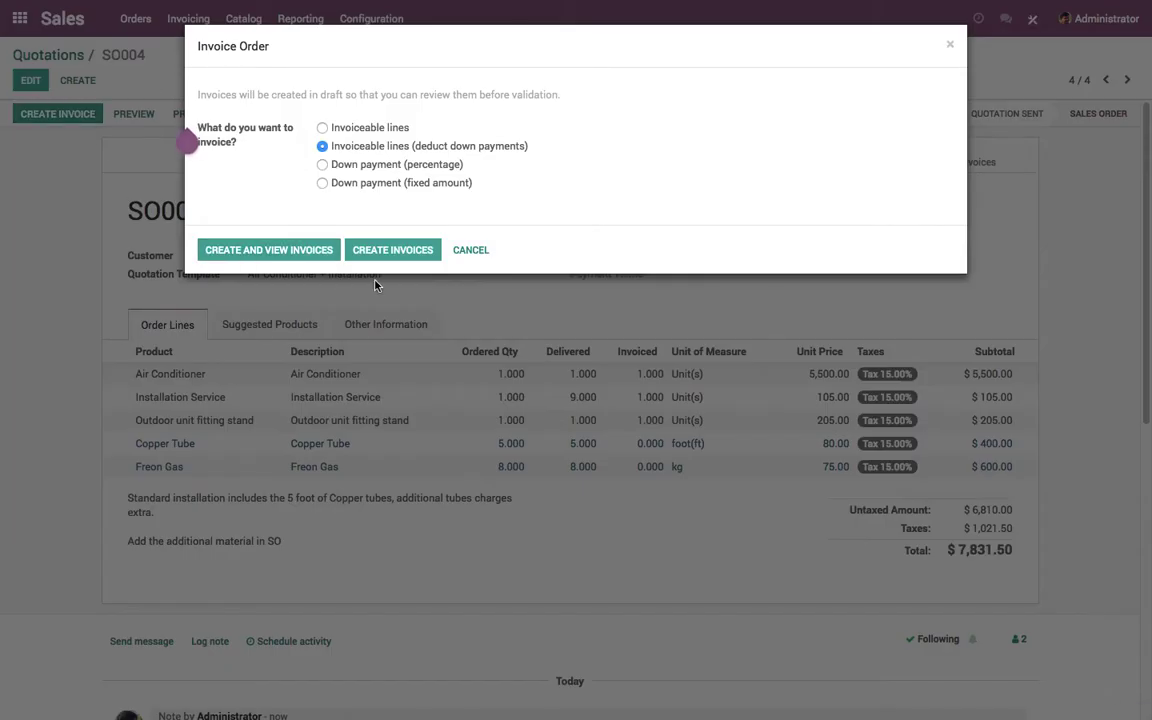
{"action": "left_click", "coordinate": [293, 258]}
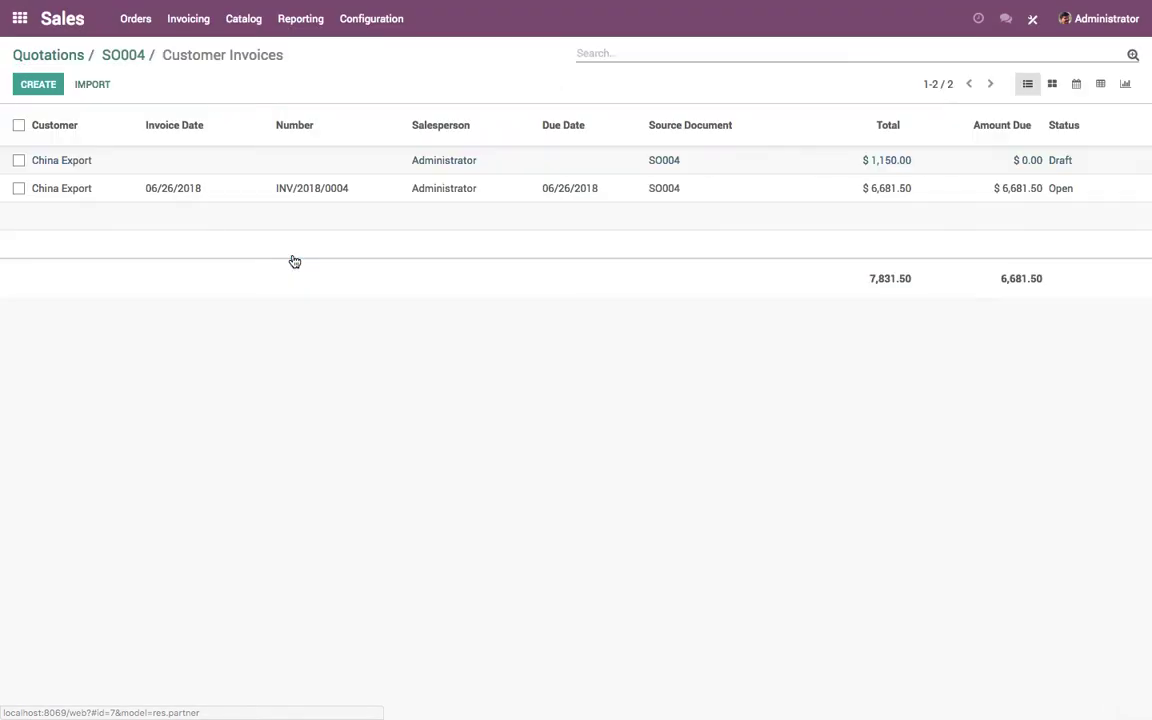
{"action": "left_click", "coordinate": [498, 172]}
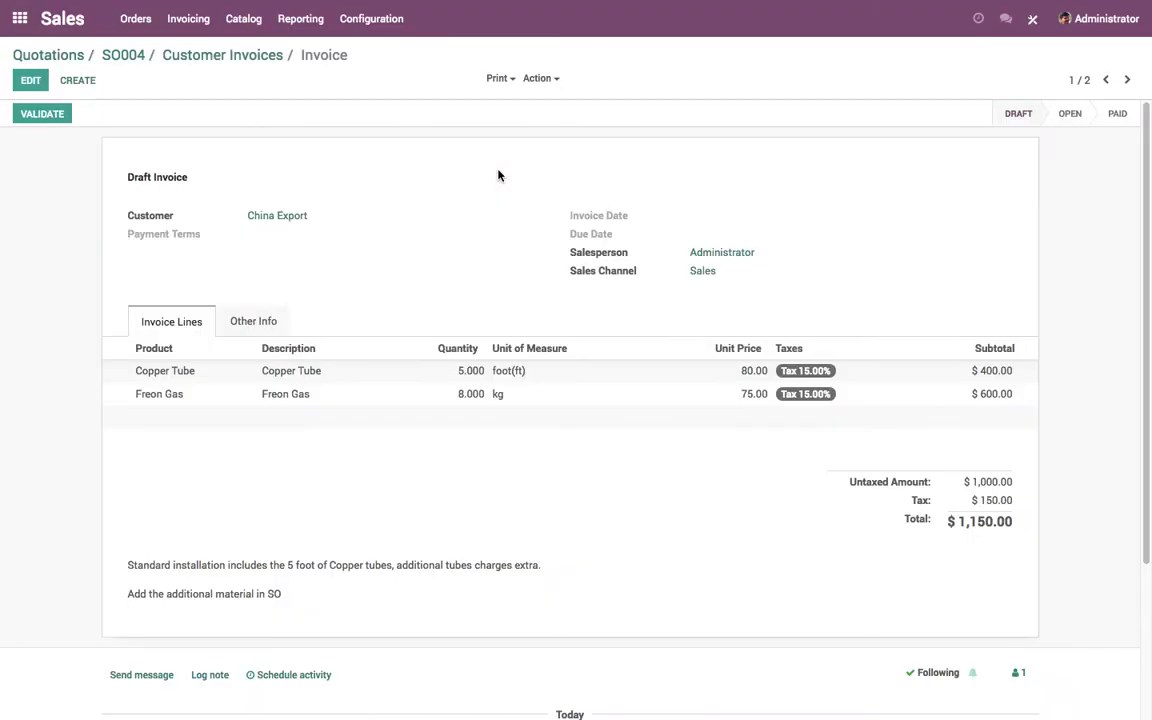
{"action": "left_click", "coordinate": [44, 114]}
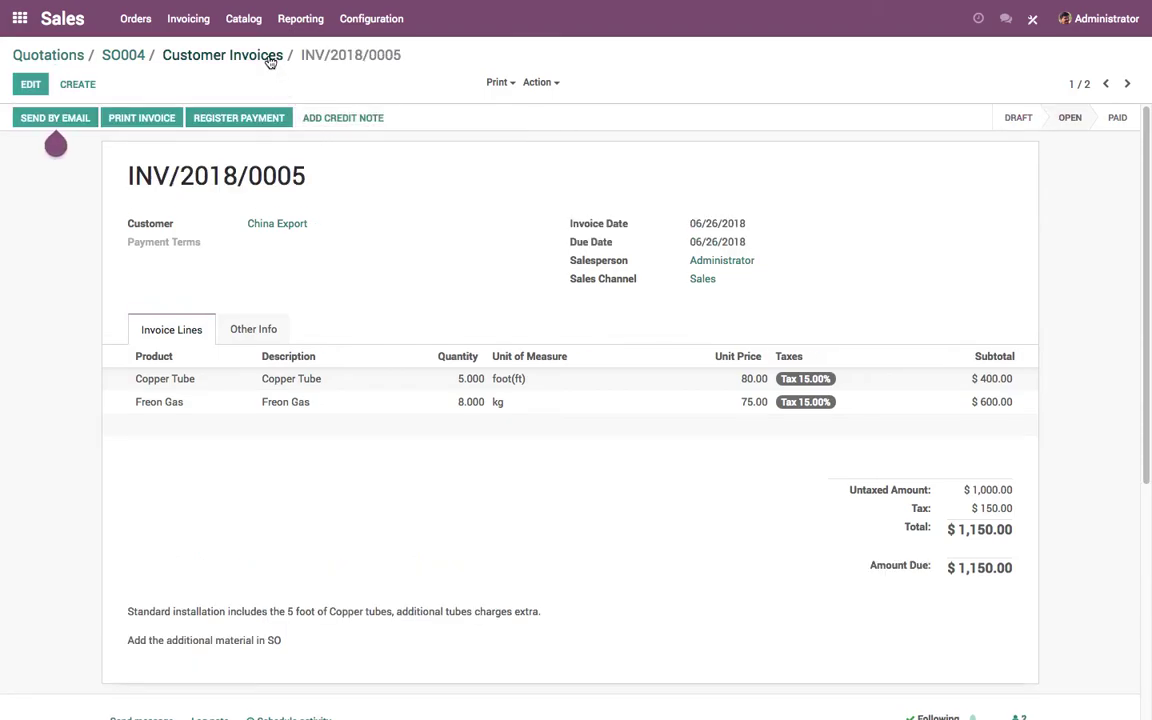
Register a Bank (USD) payment with memo "989154" for both China Export invoices together, and return to the sales order.
{"action": "left_click", "coordinate": [265, 55]}
{"action": "left_click", "coordinate": [18, 125]}
{"action": "left_click", "coordinate": [538, 83]}
{"action": "left_click", "coordinate": [556, 145]}
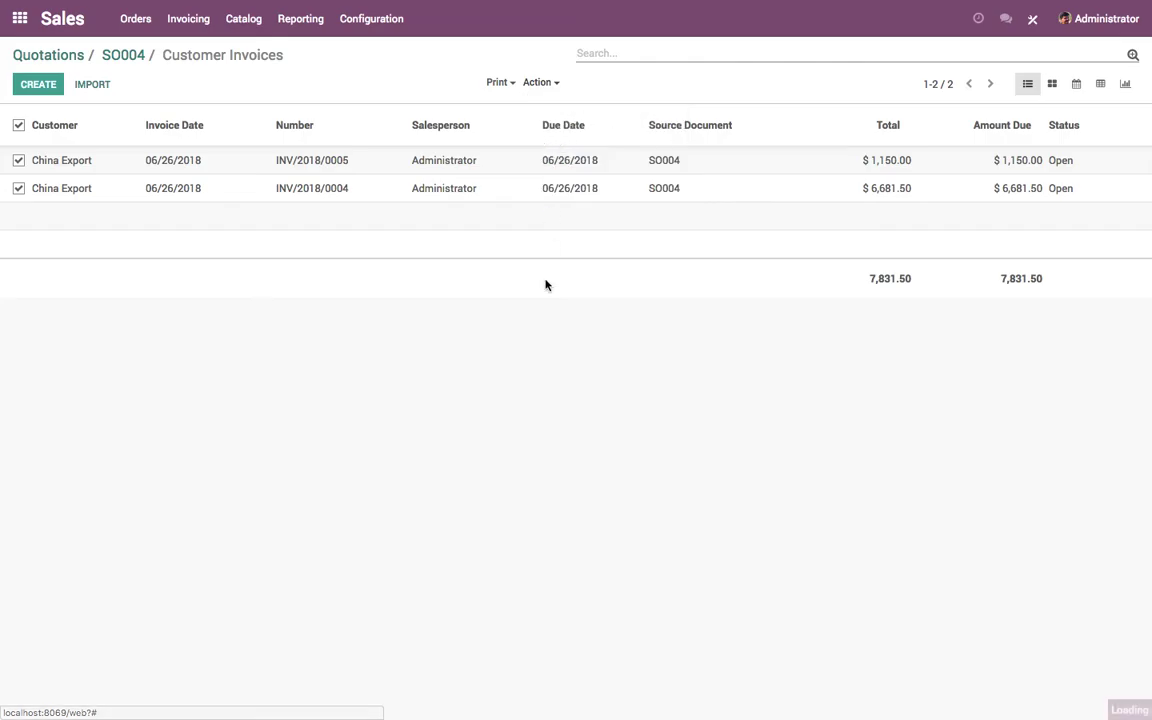
{"action": "left_click", "coordinate": [447, 118]}
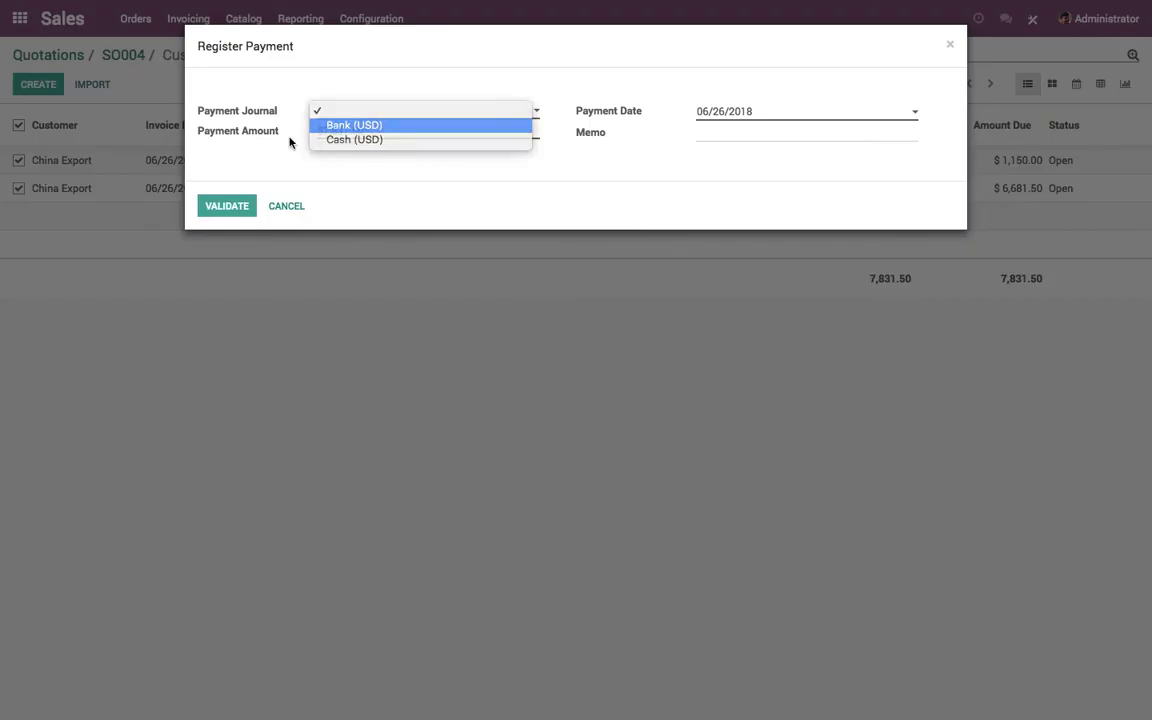
{"action": "left_click", "coordinate": [400, 123]}
{"action": "left_click", "coordinate": [737, 137]}
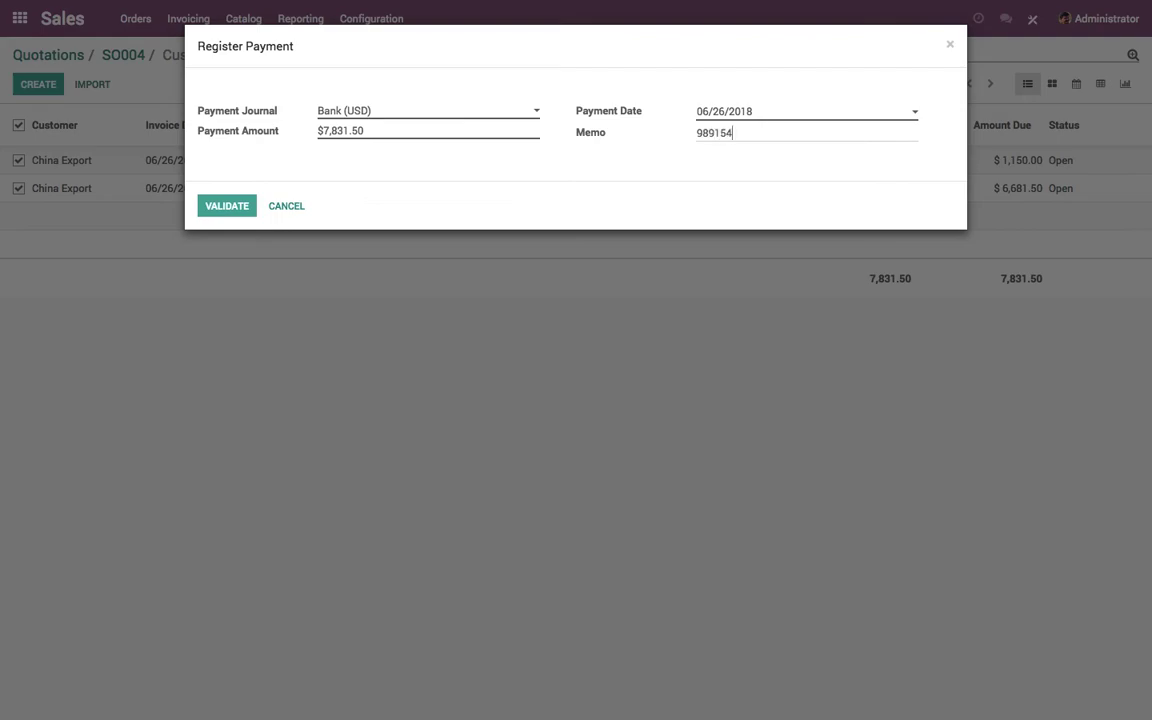
{"action": "left_click", "coordinate": [246, 210]}
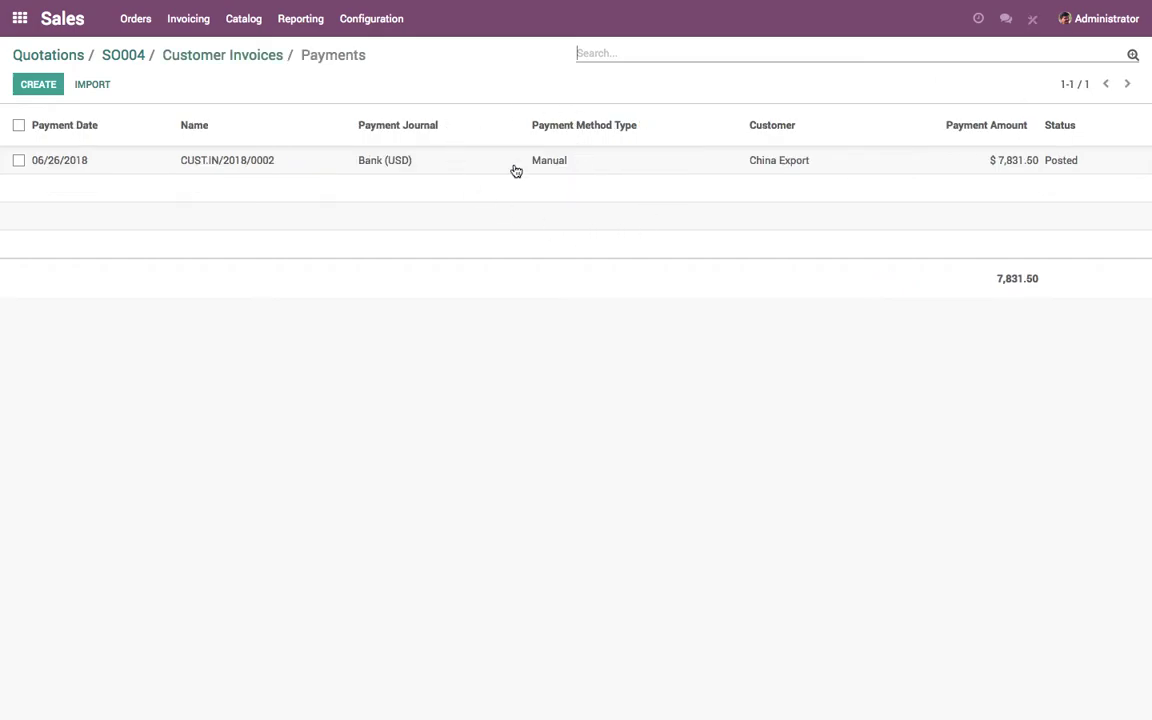
{"action": "left_click", "coordinate": [196, 60]}
{"action": "left_click", "coordinate": [124, 58]}
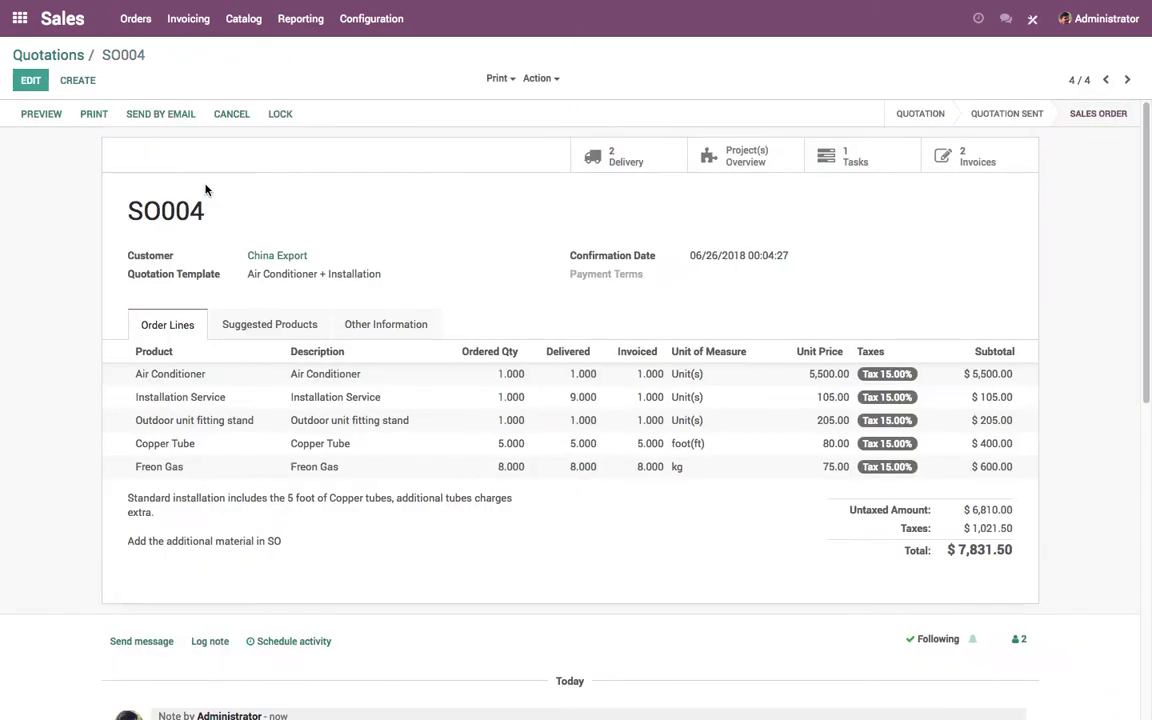
Examine the products and done quantities on both deliveries linked to the sales order, and return to the order.
{"action": "left_click", "coordinate": [630, 168]}
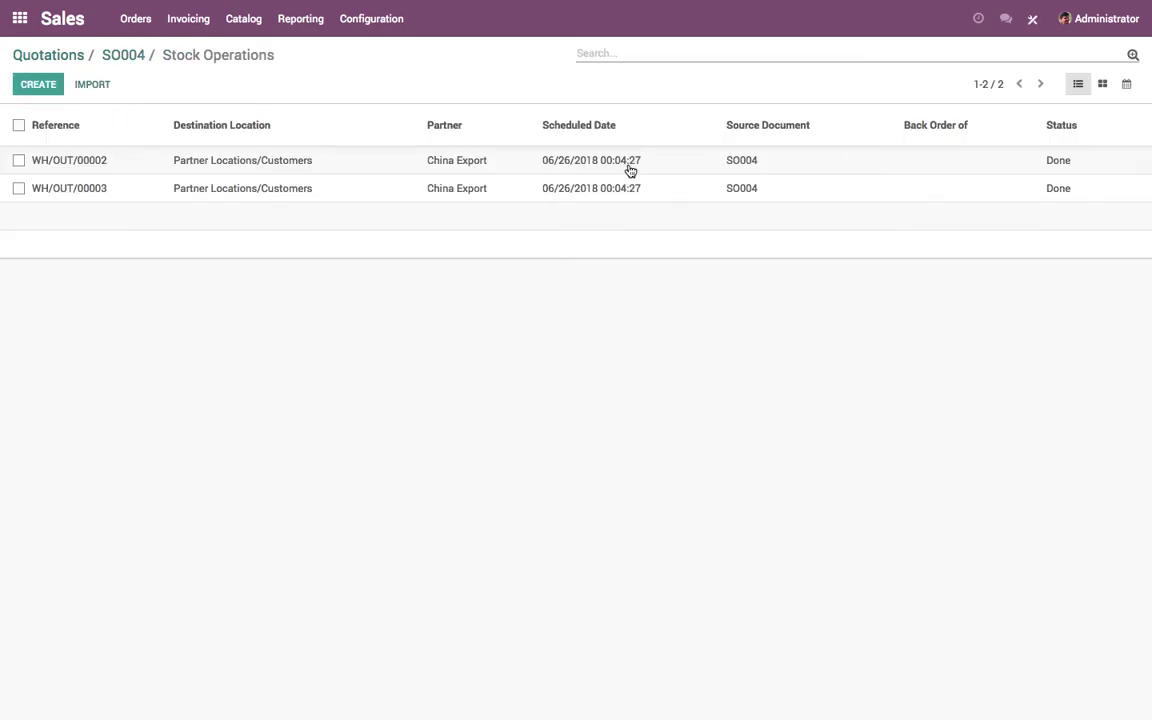
{"action": "left_click", "coordinate": [481, 194]}
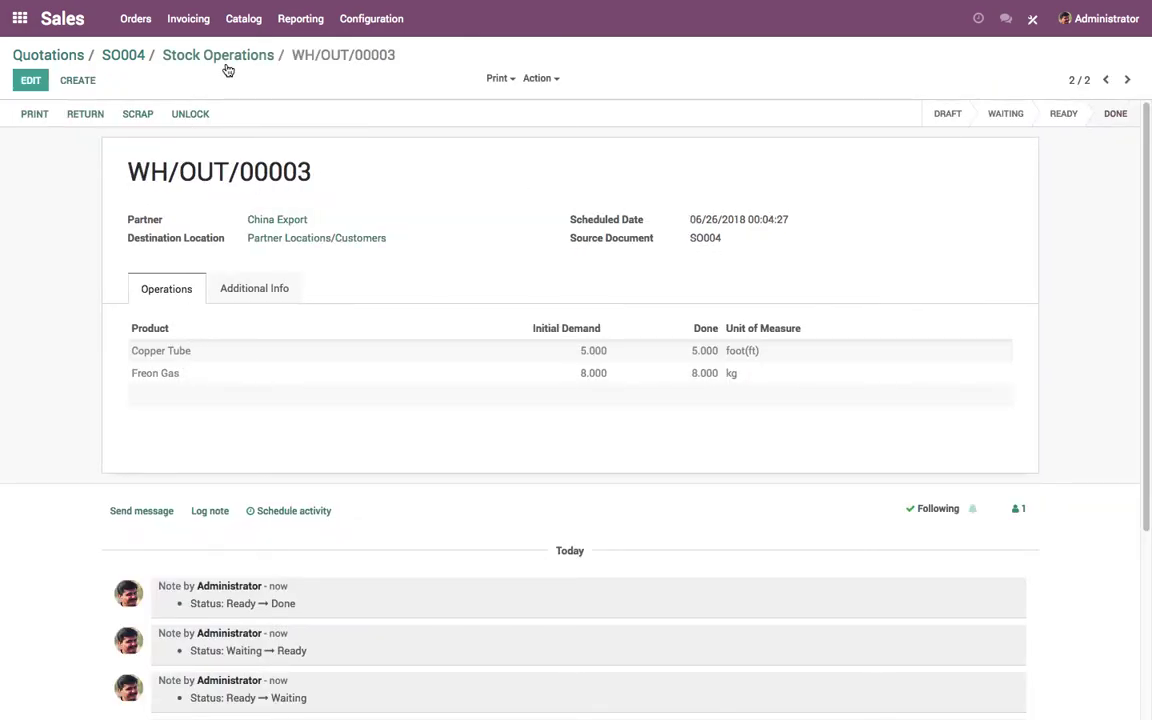
{"action": "left_click", "coordinate": [1105, 80]}
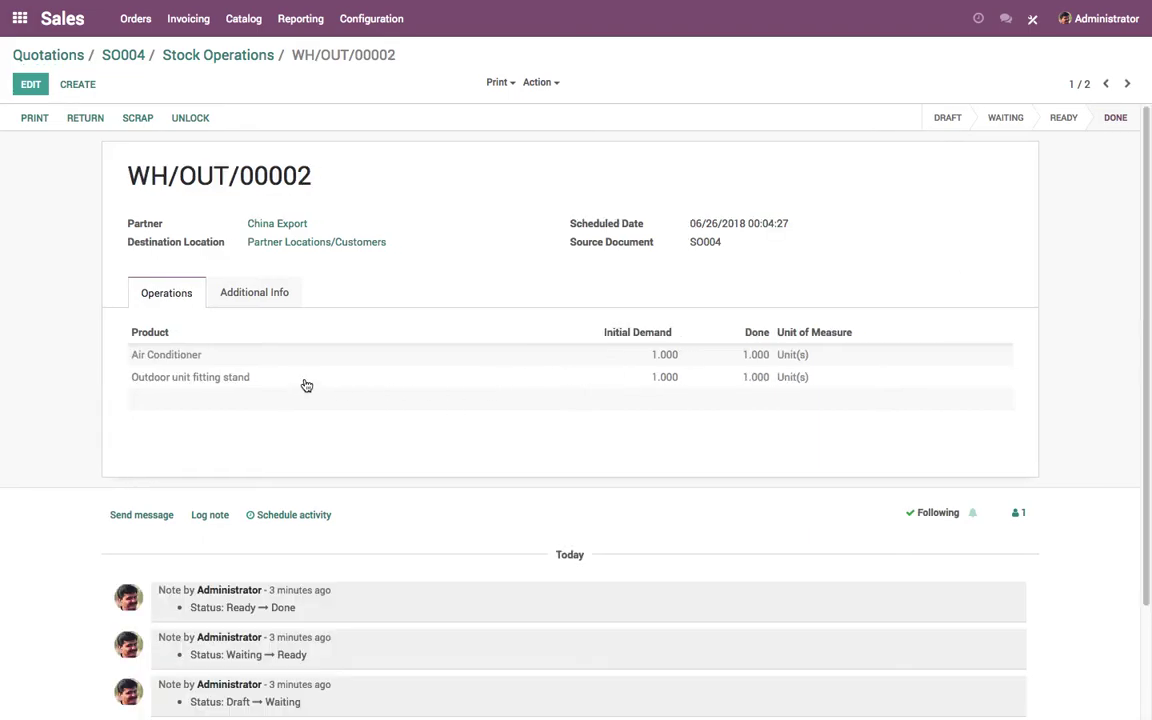
{"action": "left_click", "coordinate": [220, 56]}
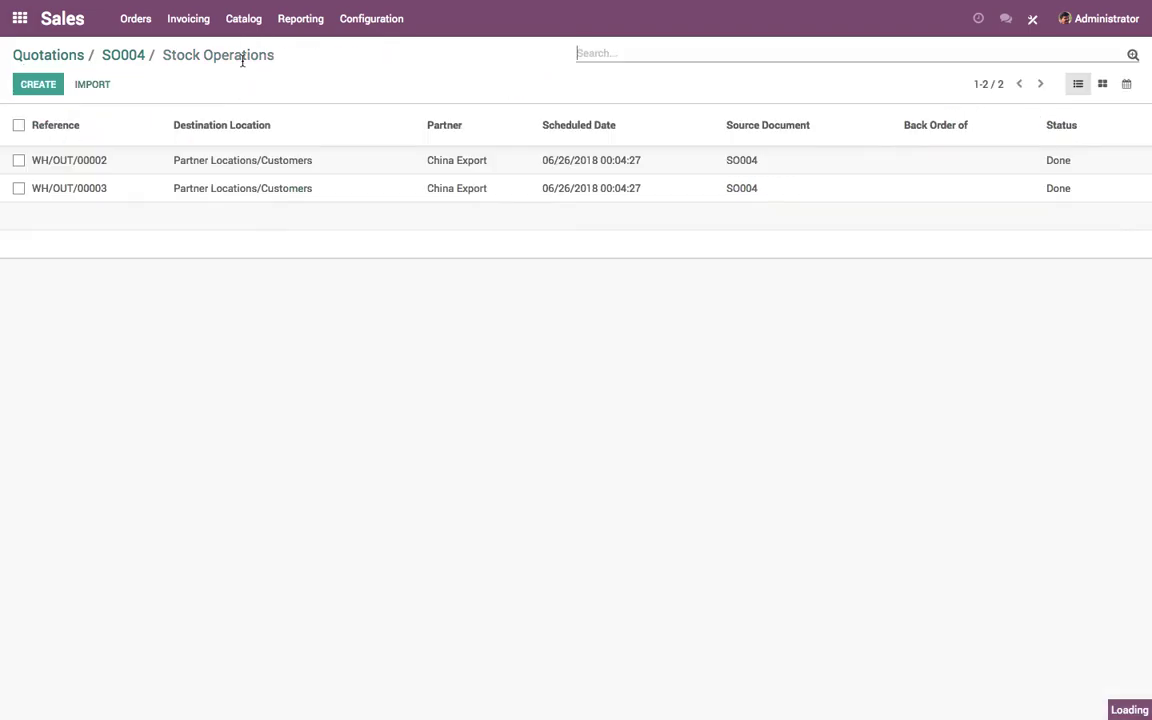
{"action": "left_click", "coordinate": [115, 55]}
Check the payment status of the order's customer invoices and the description of its installation service task.
{"action": "left_click", "coordinate": [998, 168]}
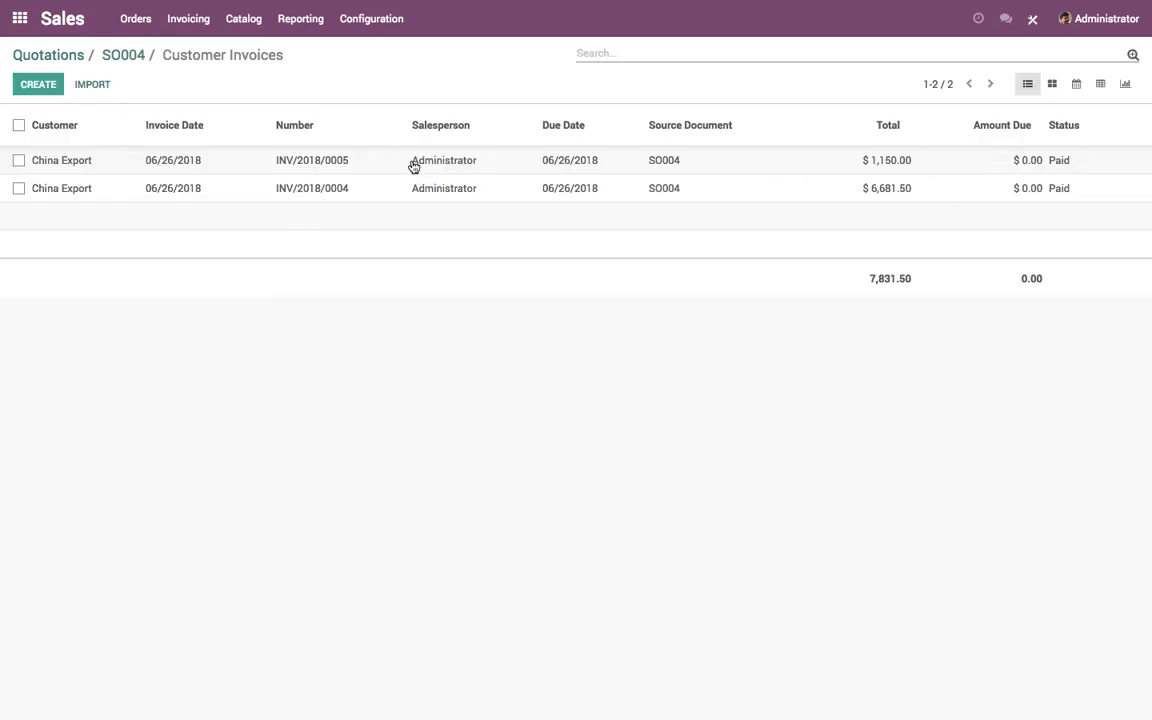
{"action": "left_click", "coordinate": [123, 55]}
{"action": "left_click", "coordinate": [866, 162]}
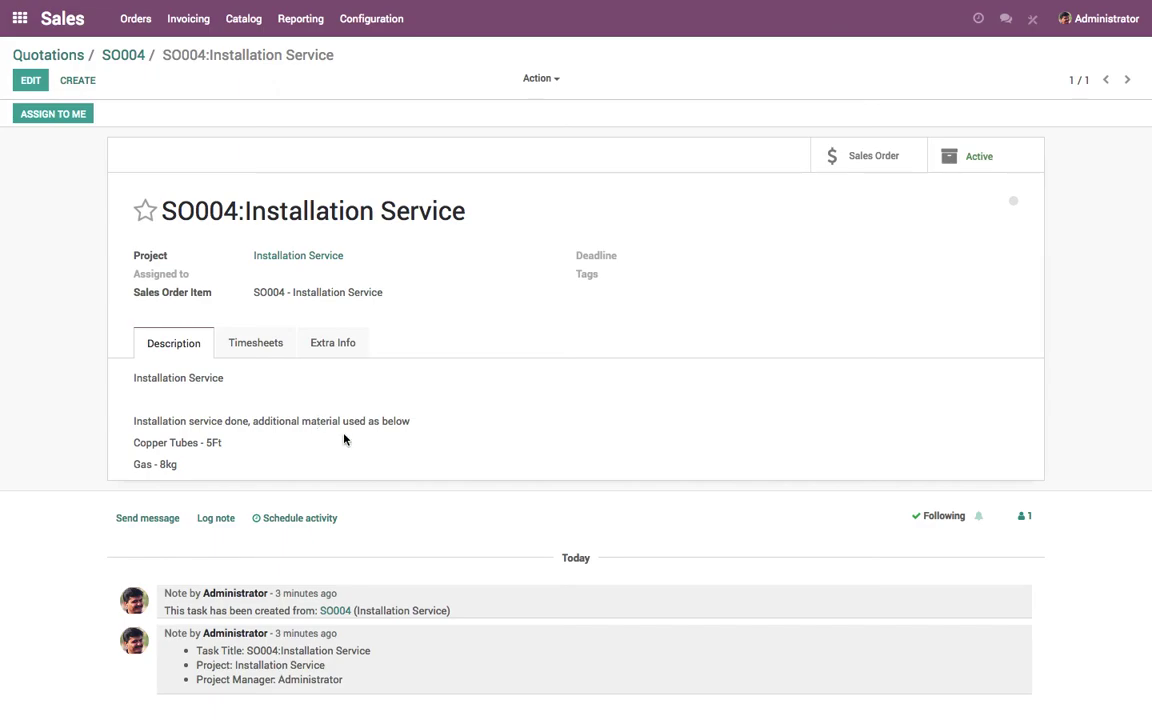
{"action": "left_click", "coordinate": [123, 55]}
Open the cancelled ASUS order from the quotations list and print it as a PDF.
{"action": "left_click", "coordinate": [48, 55]}
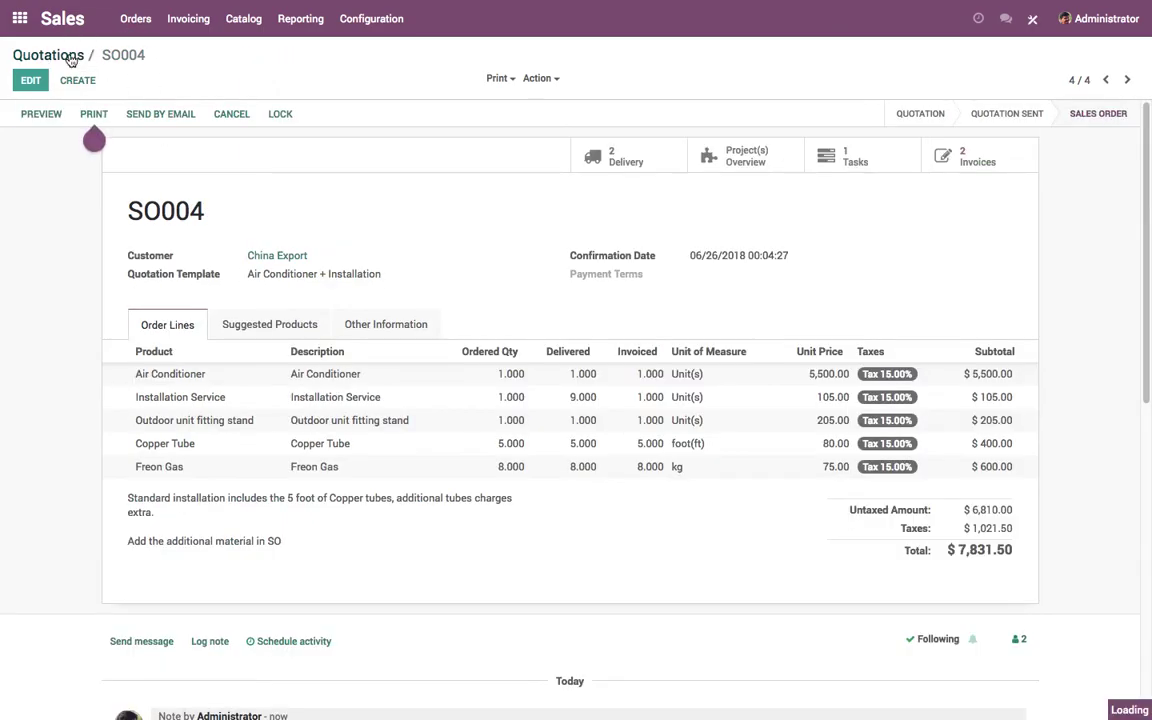
{"action": "left_click", "coordinate": [233, 185]}
{"action": "left_click", "coordinate": [507, 86]}
{"action": "left_click", "coordinate": [545, 101]}
{"action": "left_click", "coordinate": [499, 79]}
{"action": "left_click", "coordinate": [511, 100]}
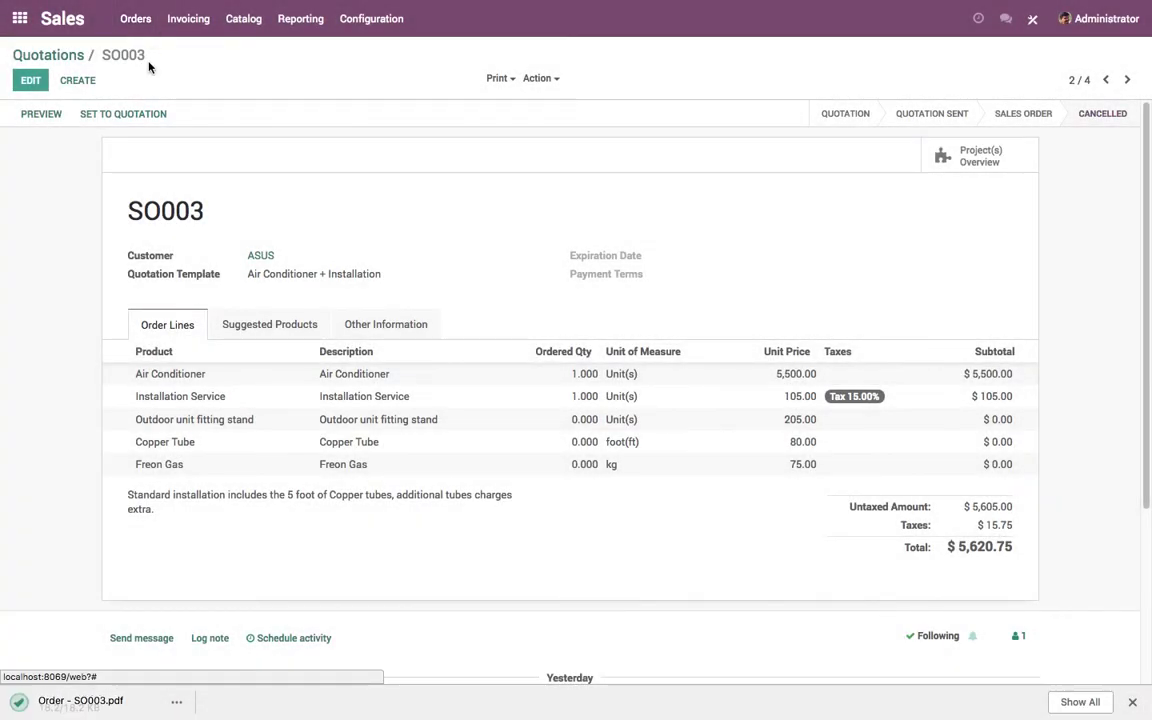
Open the newest China Export sales order, set logo.png as the company logo in its document layout, and save.
{"action": "left_click", "coordinate": [136, 18]}
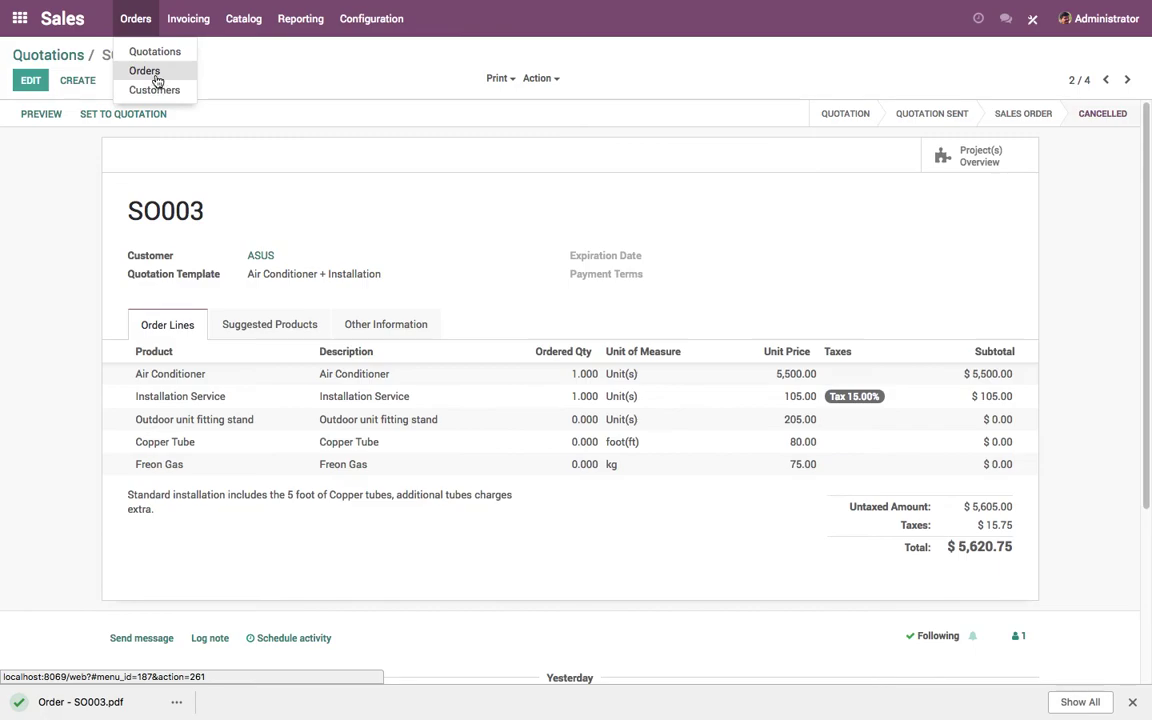
{"action": "left_click", "coordinate": [150, 72]}
{"action": "left_click", "coordinate": [121, 157]}
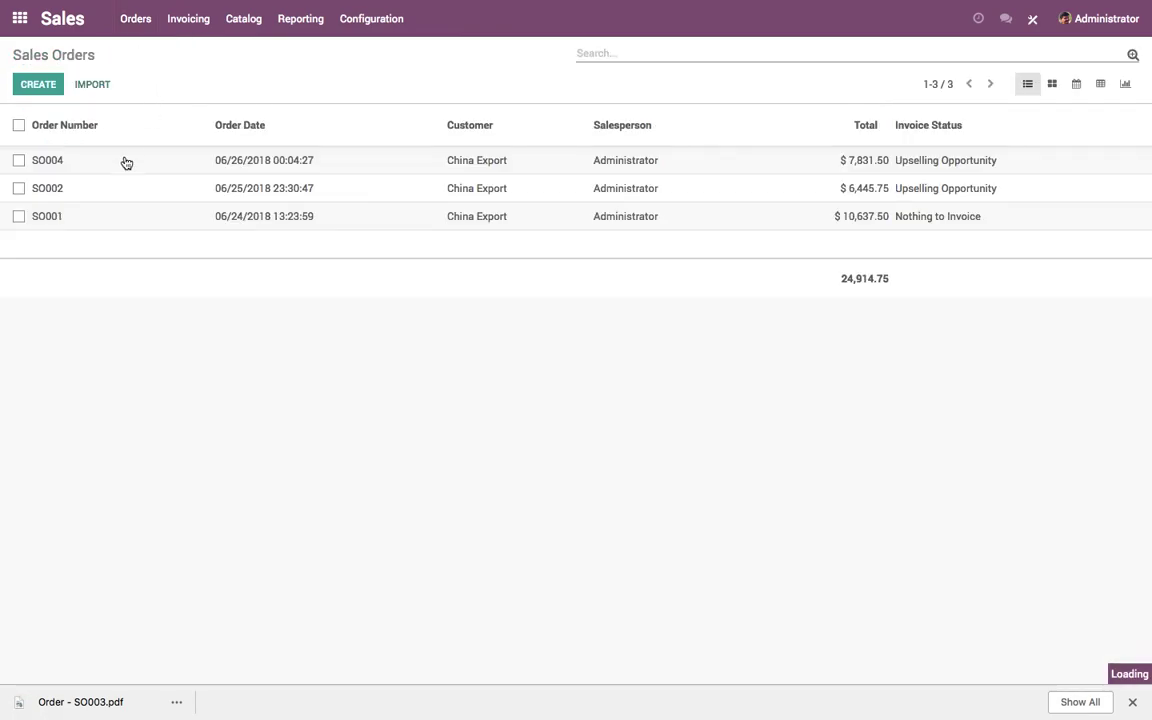
{"action": "left_click", "coordinate": [94, 124]}
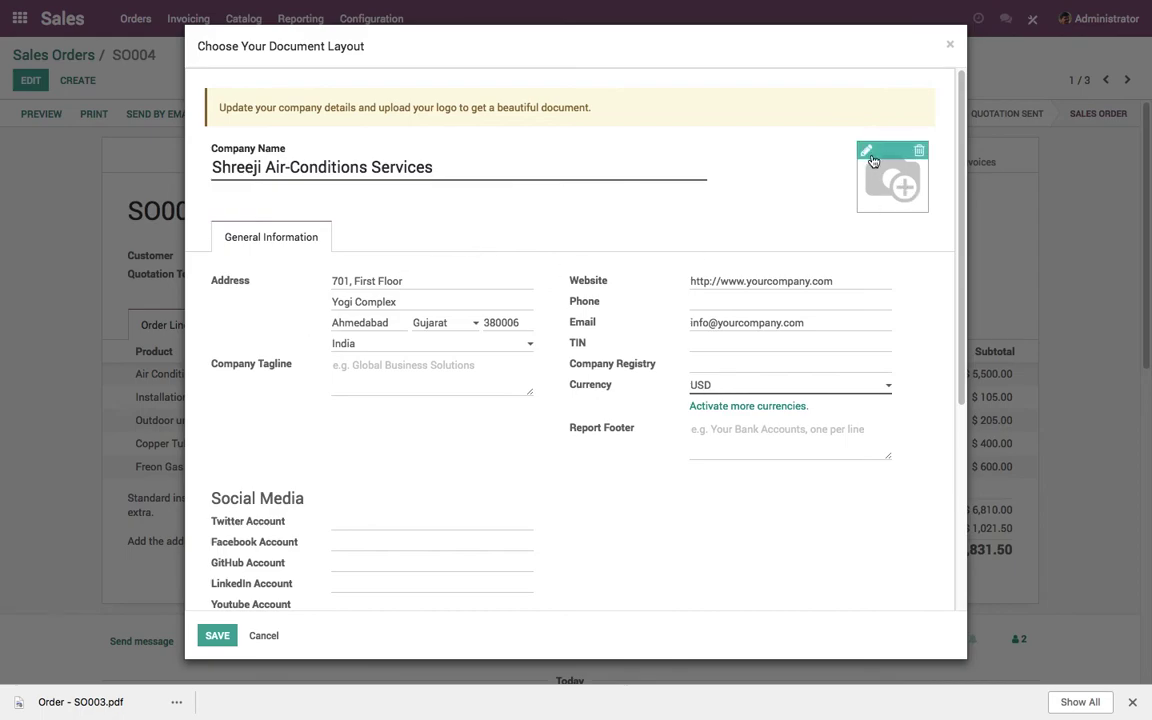
{"action": "left_click", "coordinate": [869, 157]}
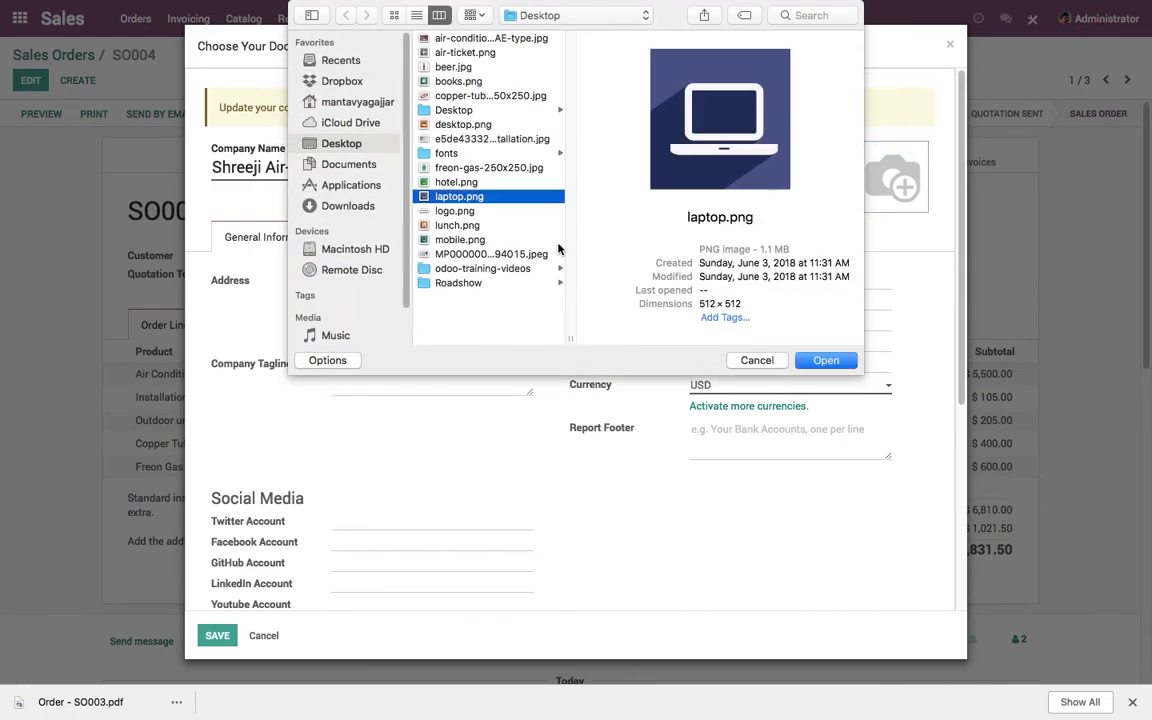
{"action": "double_click", "coordinate": [452, 198]}
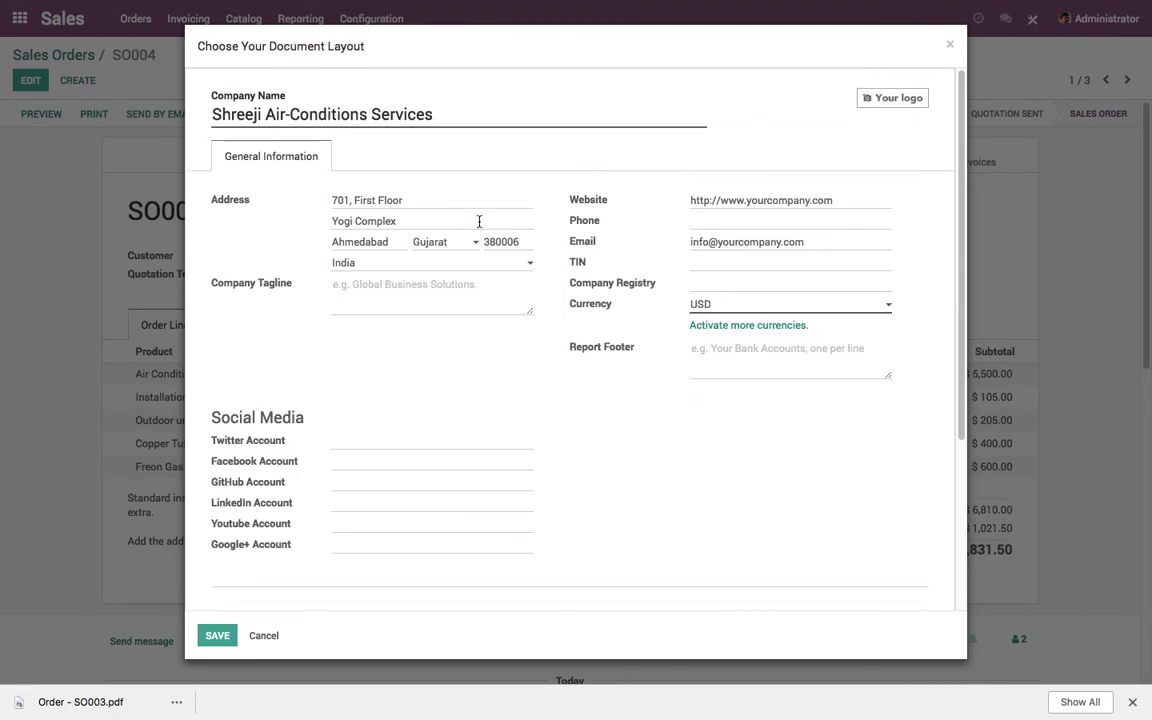
{"action": "left_click", "coordinate": [218, 637]}
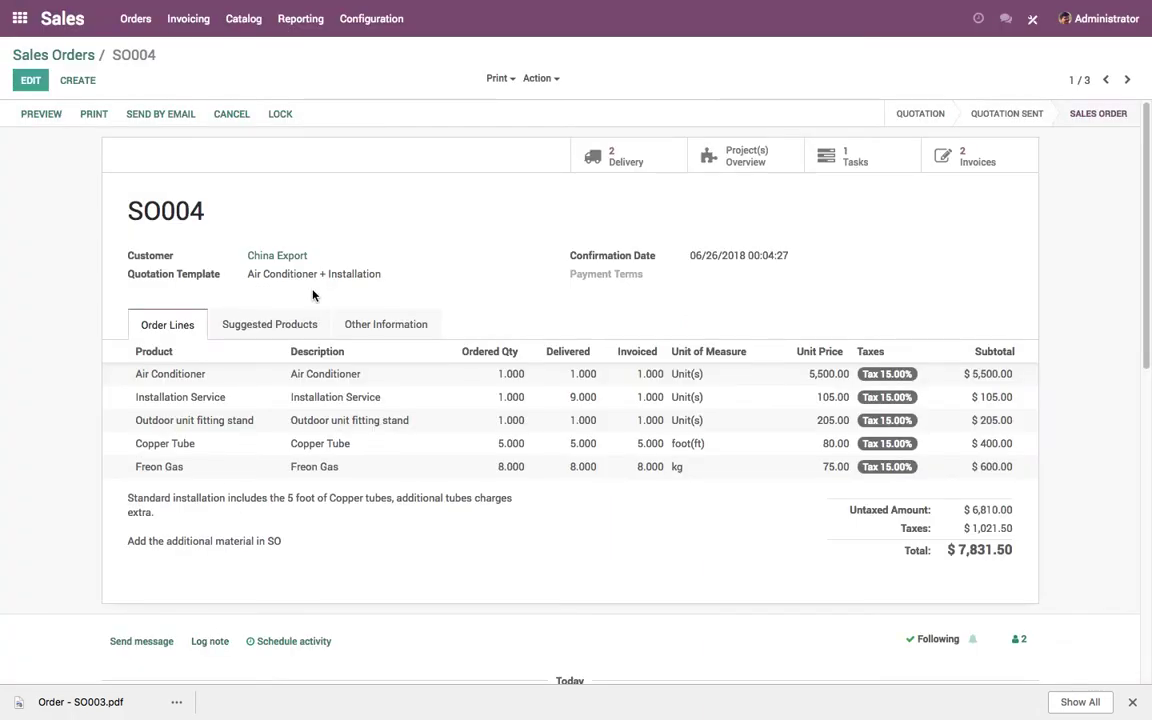
Save the unchanged document layout, print the China Export sales order as a PDF, and look through the resulting document.
{"action": "left_click", "coordinate": [100, 118]}
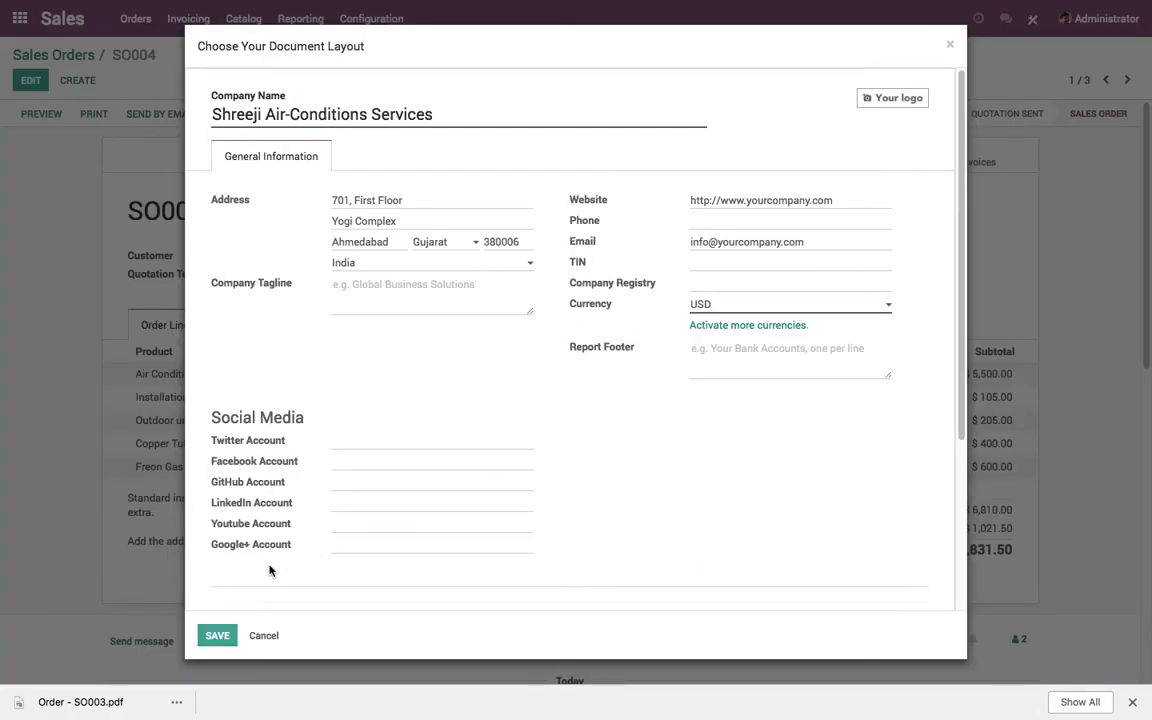
{"action": "left_click", "coordinate": [199, 639]}
{"action": "left_click", "coordinate": [95, 118]}
{"action": "left_click", "coordinate": [217, 636]}
{"action": "left_click", "coordinate": [500, 78]}
{"action": "left_click", "coordinate": [511, 102]}
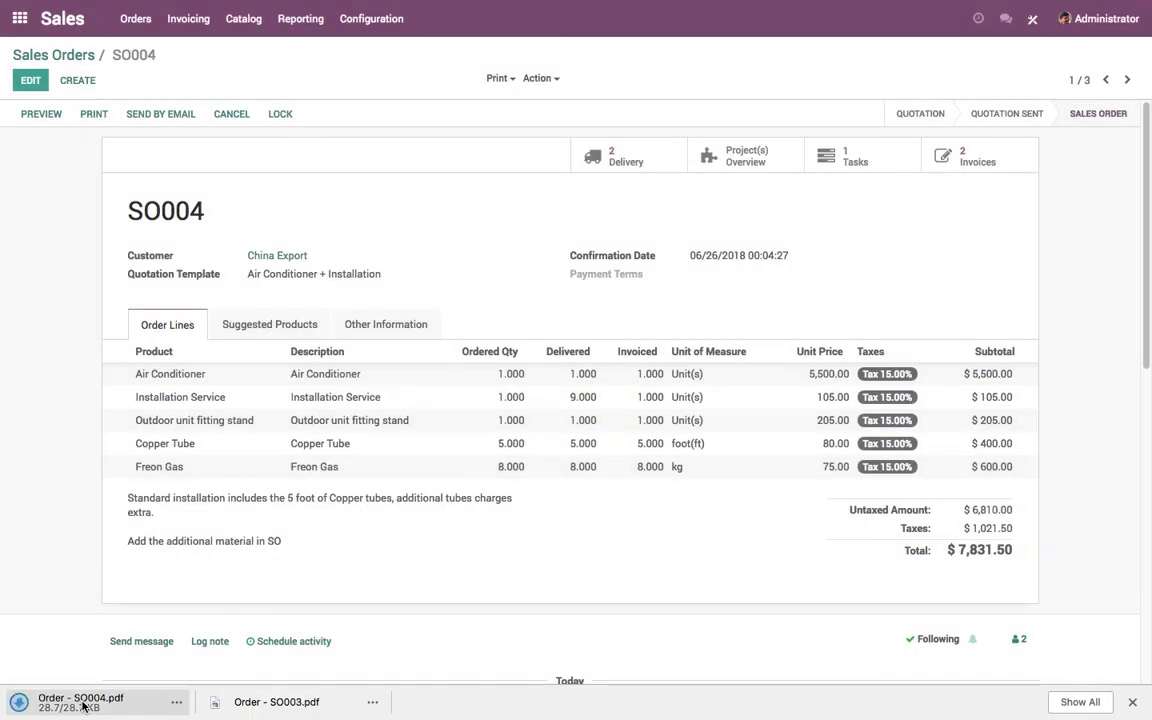
{"action": "left_click", "coordinate": [84, 704]}
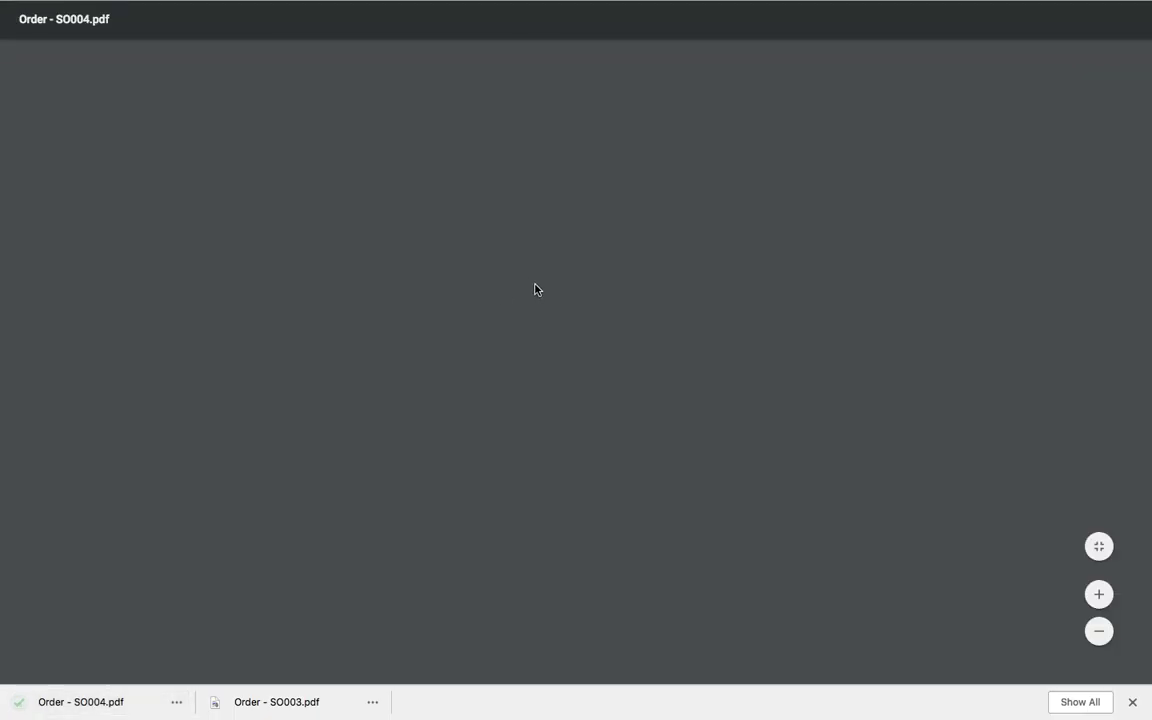
{"action": "scroll", "coordinate": [593, 288], "scroll_direction": "down", "scroll_amount": 3}
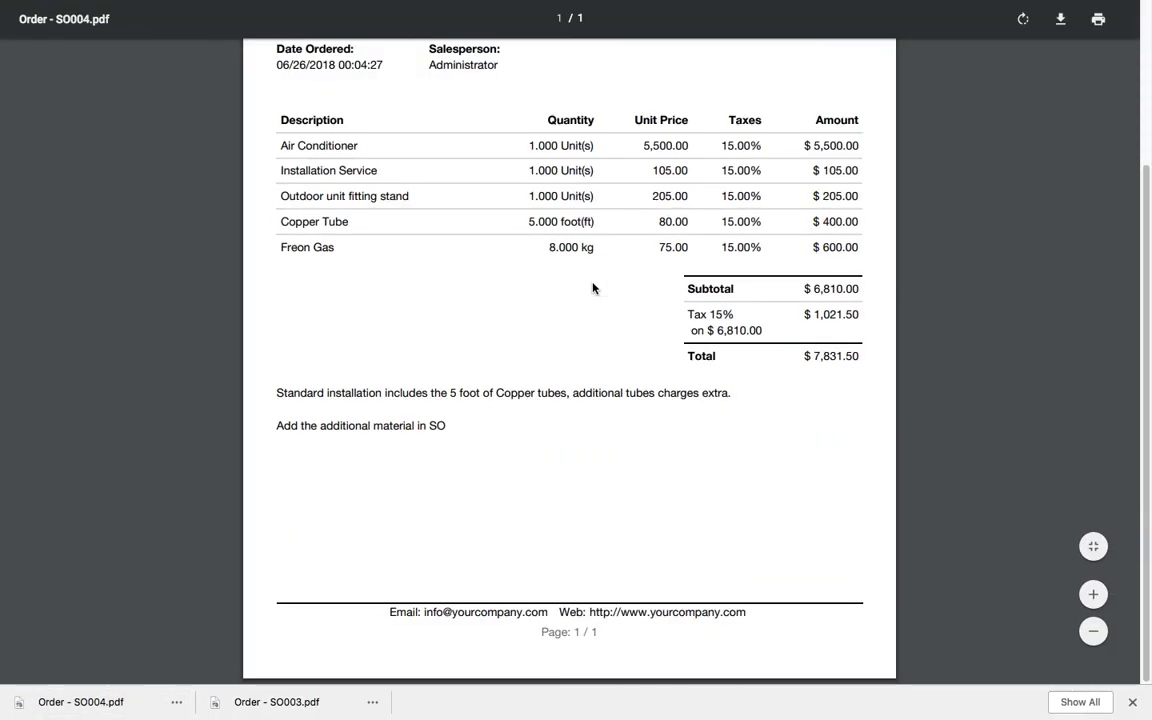
{"action": "scroll", "coordinate": [593, 288], "scroll_direction": "up", "scroll_amount": 3}
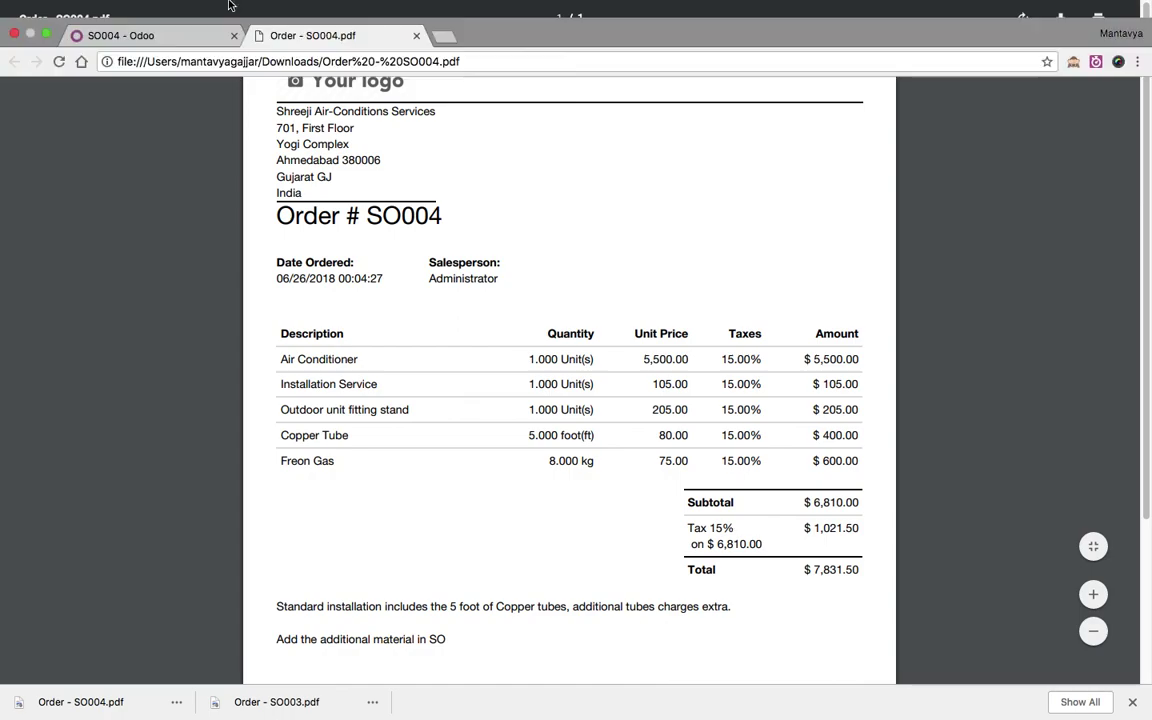
Return to the sales order and save the second template, with the boxed table, as its document layout.
{"action": "left_click", "coordinate": [205, 32]}
{"action": "left_click", "coordinate": [115, 120]}
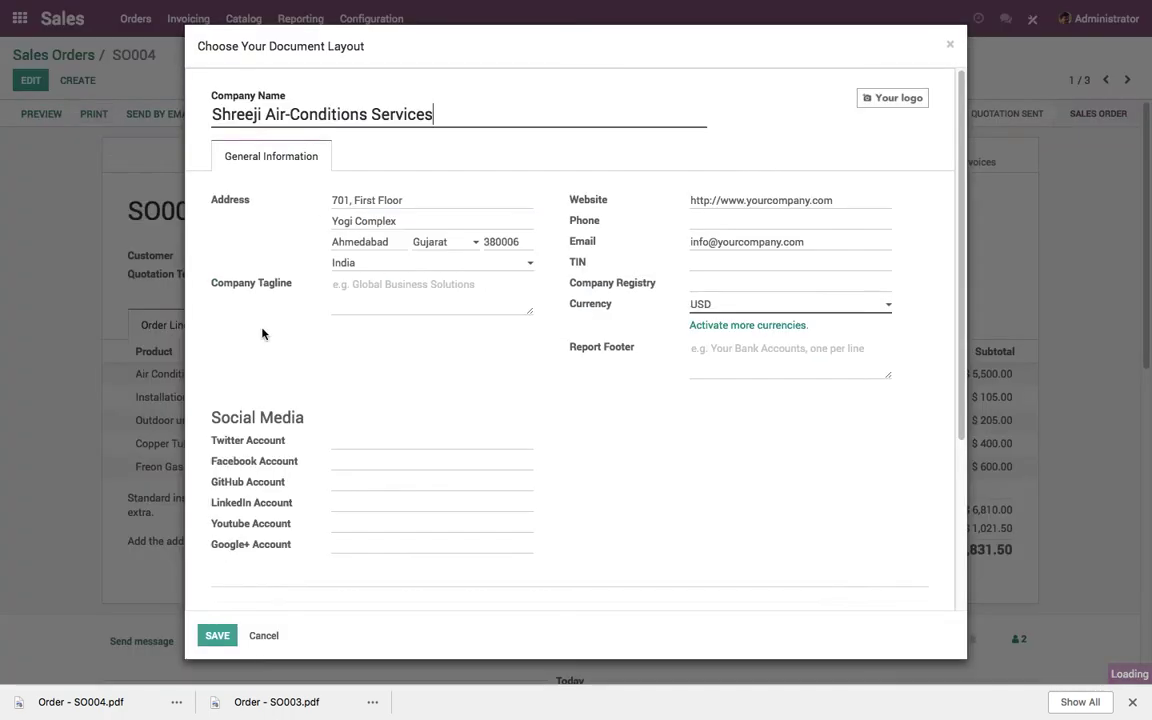
{"action": "scroll", "coordinate": [499, 365], "scroll_direction": "down", "scroll_amount": 5}
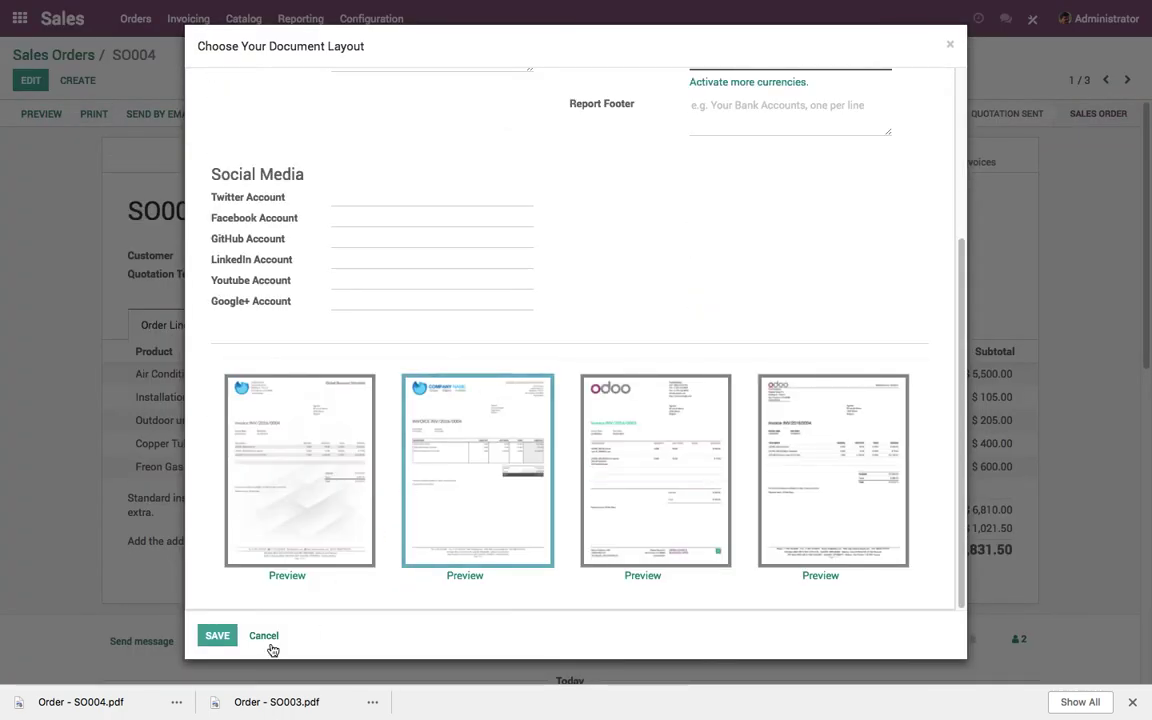
{"action": "left_click", "coordinate": [215, 635]}
Print the China Export sales order again as a PDF and view the new document in full screen.
{"action": "left_click", "coordinate": [94, 114]}
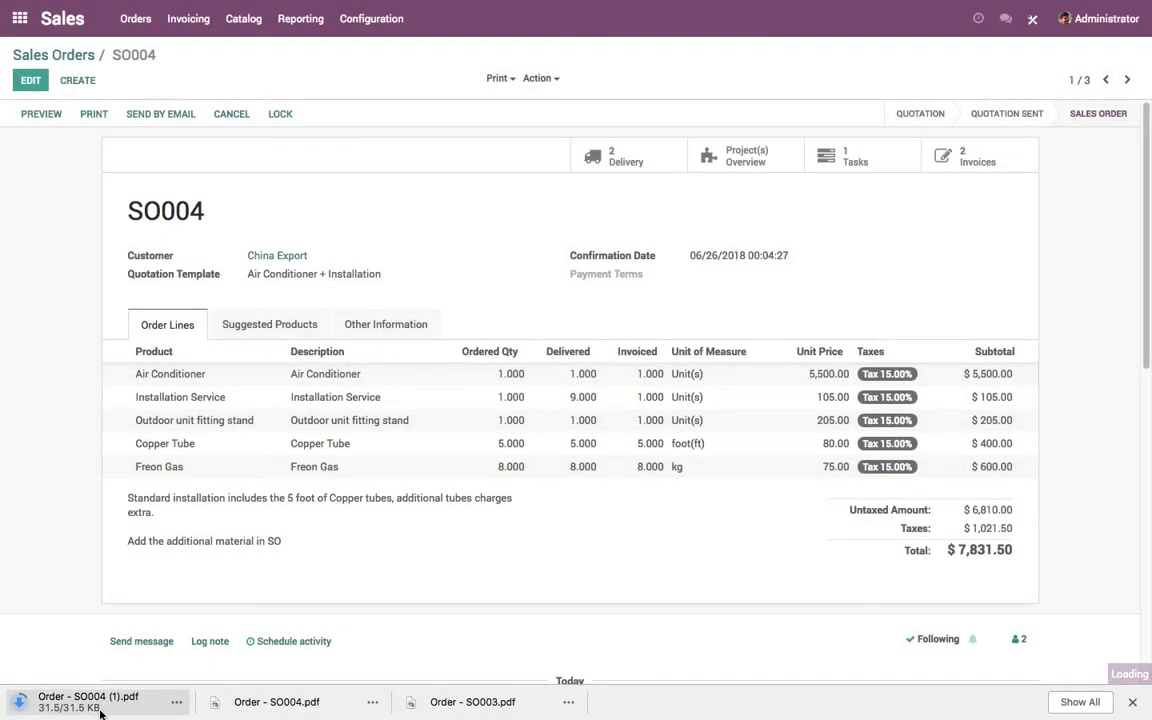
{"action": "left_click", "coordinate": [100, 710]}
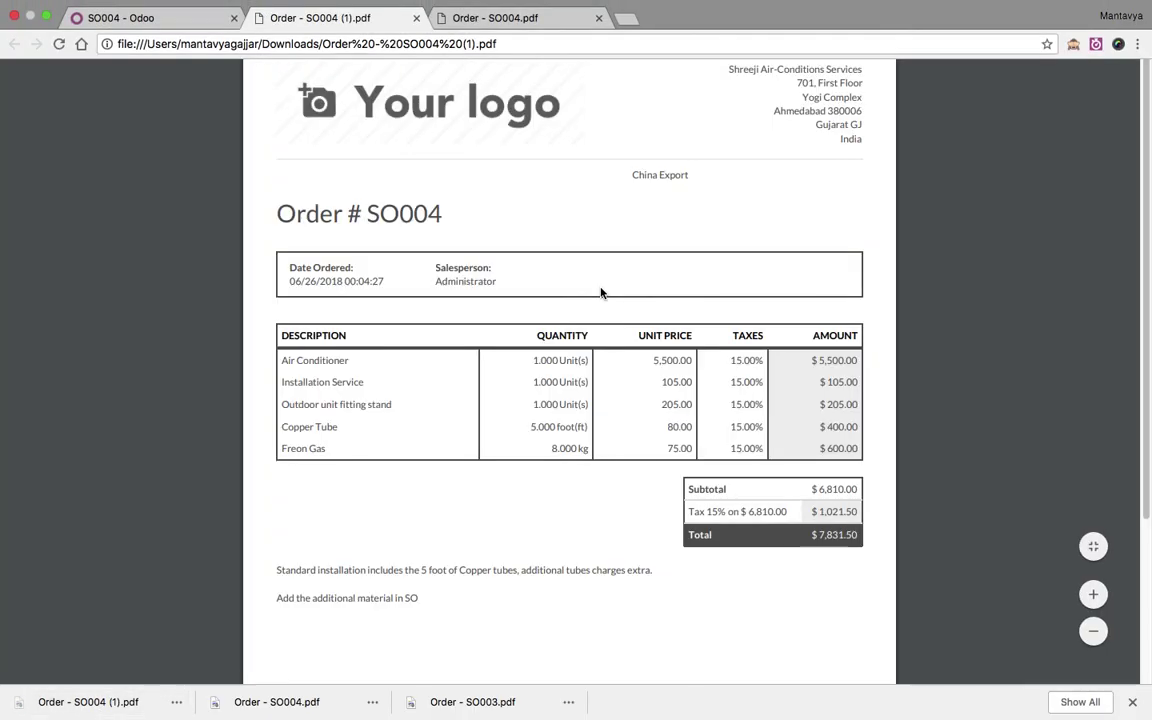
{"action": "key", "text": "ctrl+super+f"}
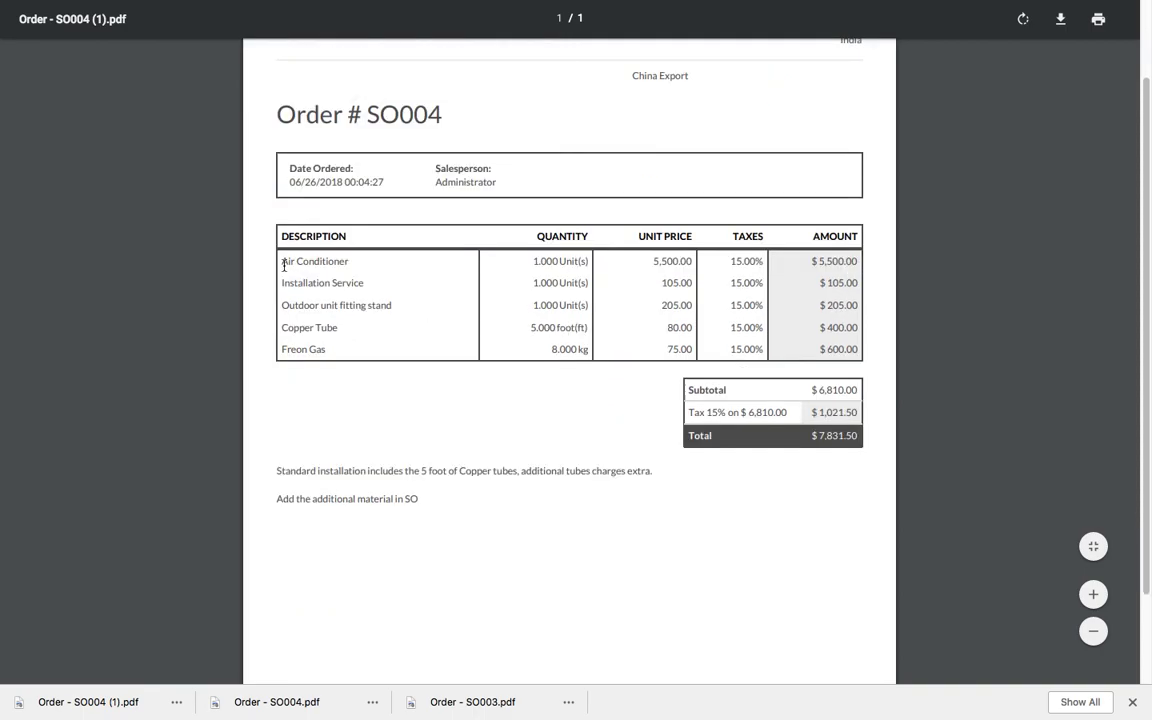